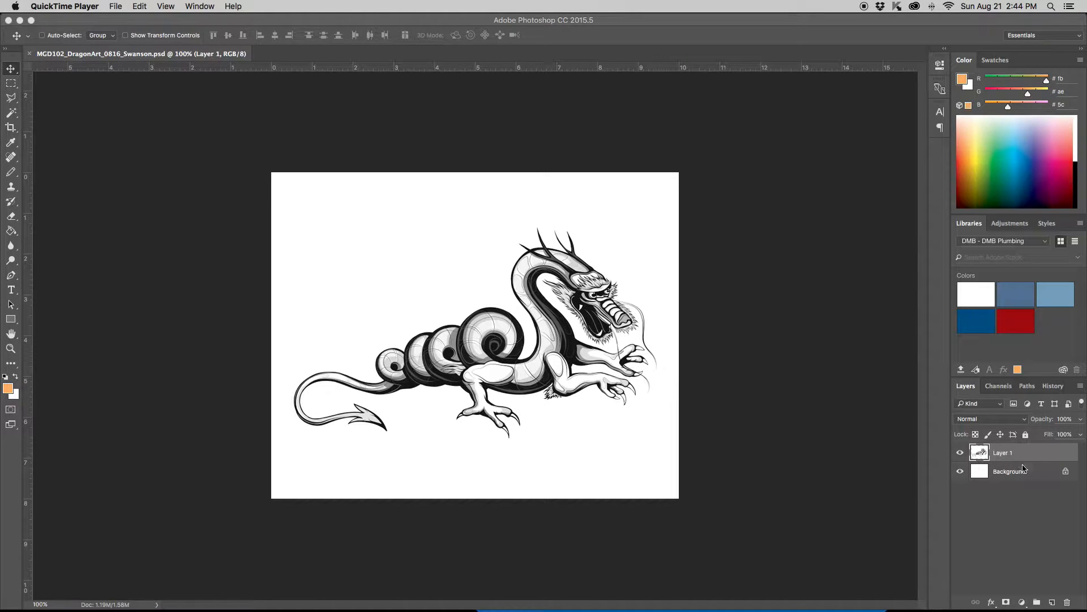
- Rename the Layer 1 dragon layer to Line Art and set its blending mode to Multiply
click(1012, 479)
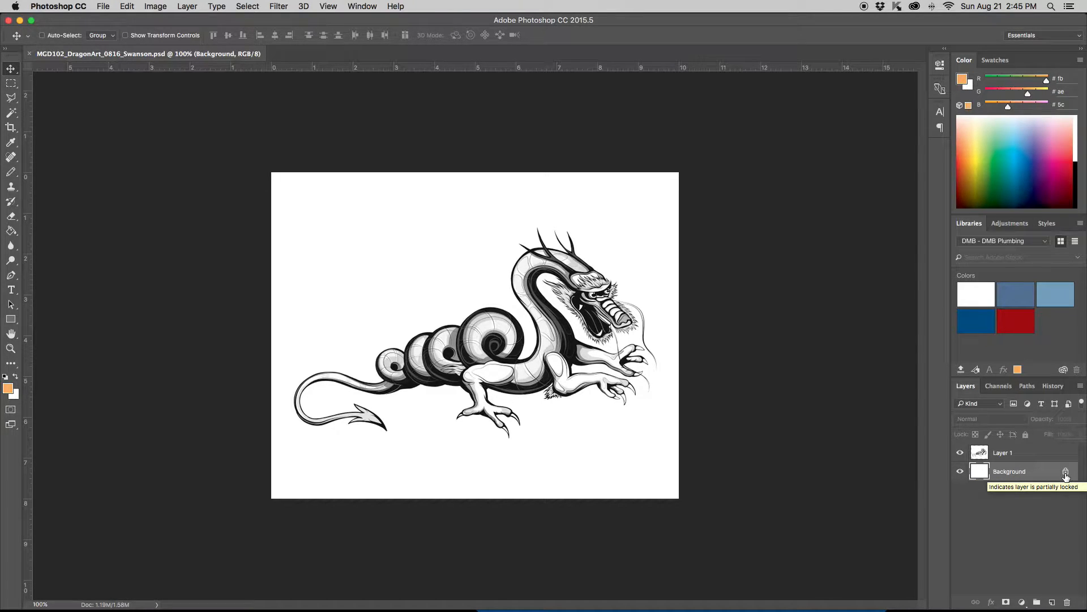
click(1003, 453)
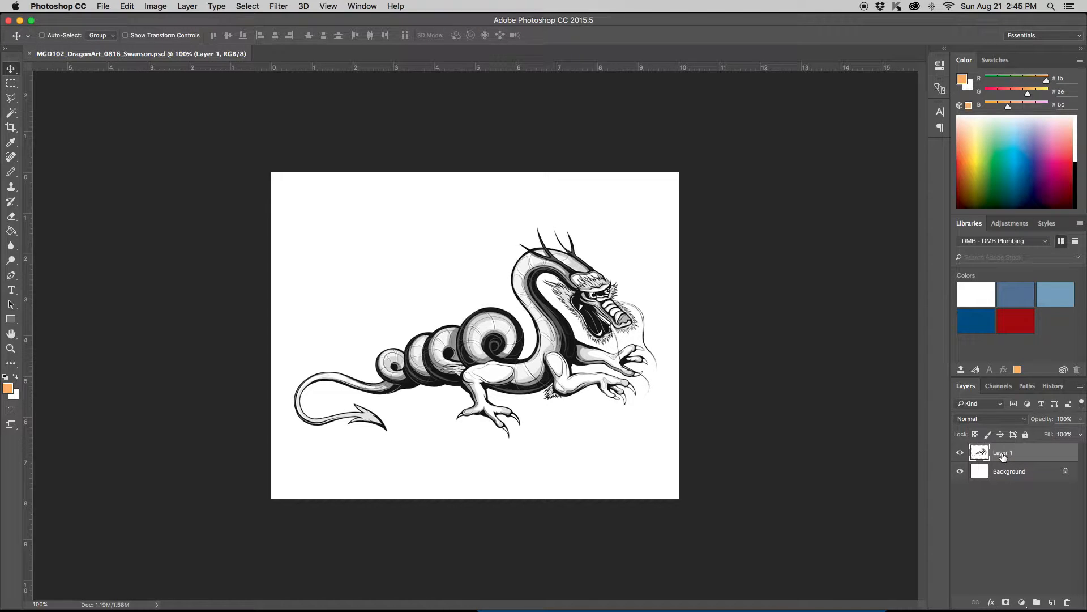
click(187, 7)
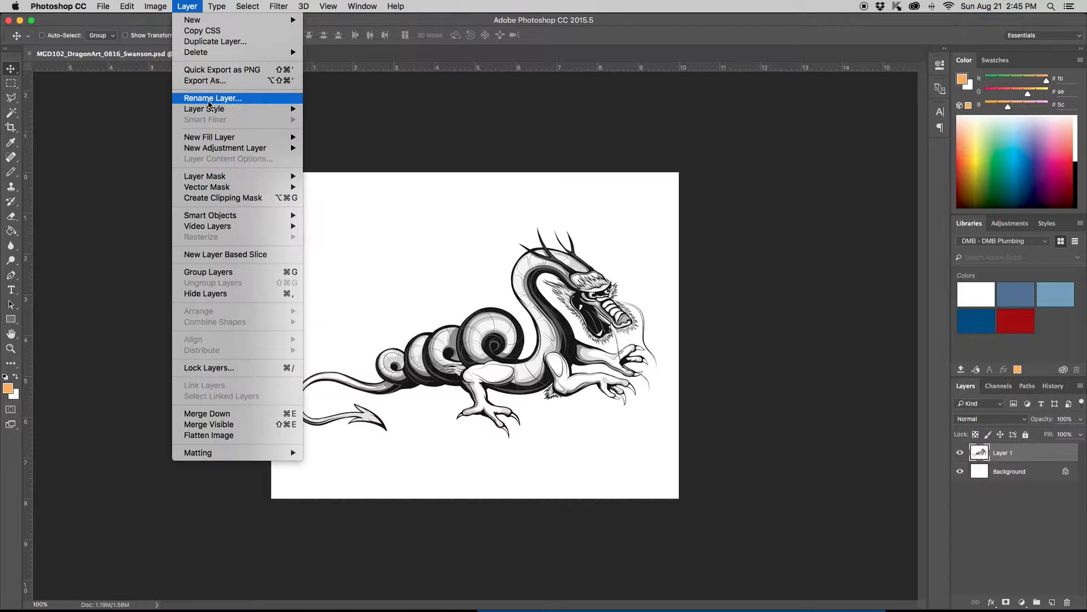
click(208, 100)
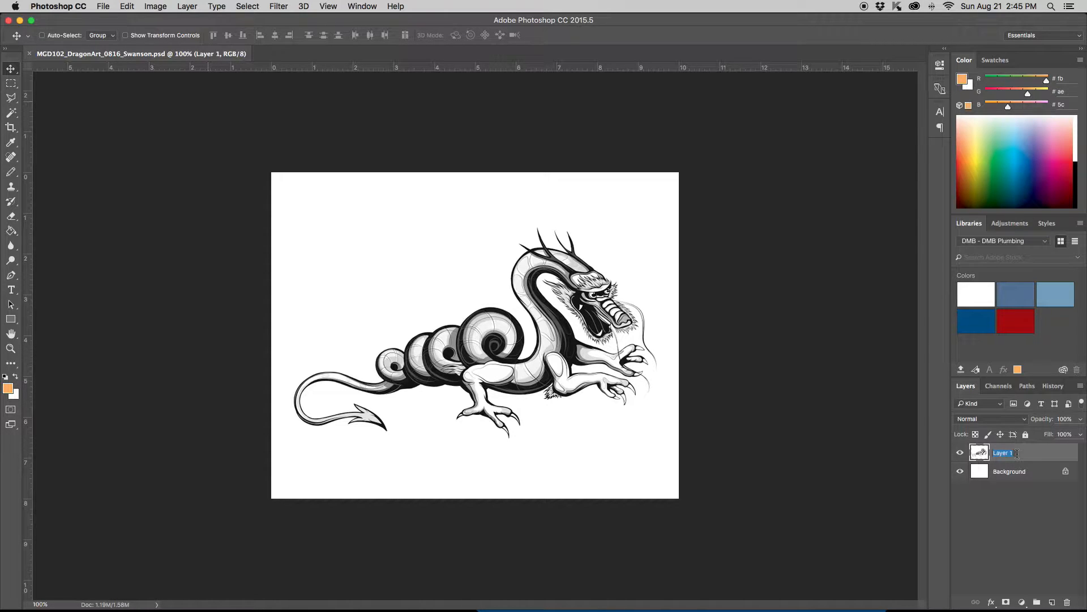
click(859, 418)
double_click(1004, 455)
text(Line Art)
key(Return)
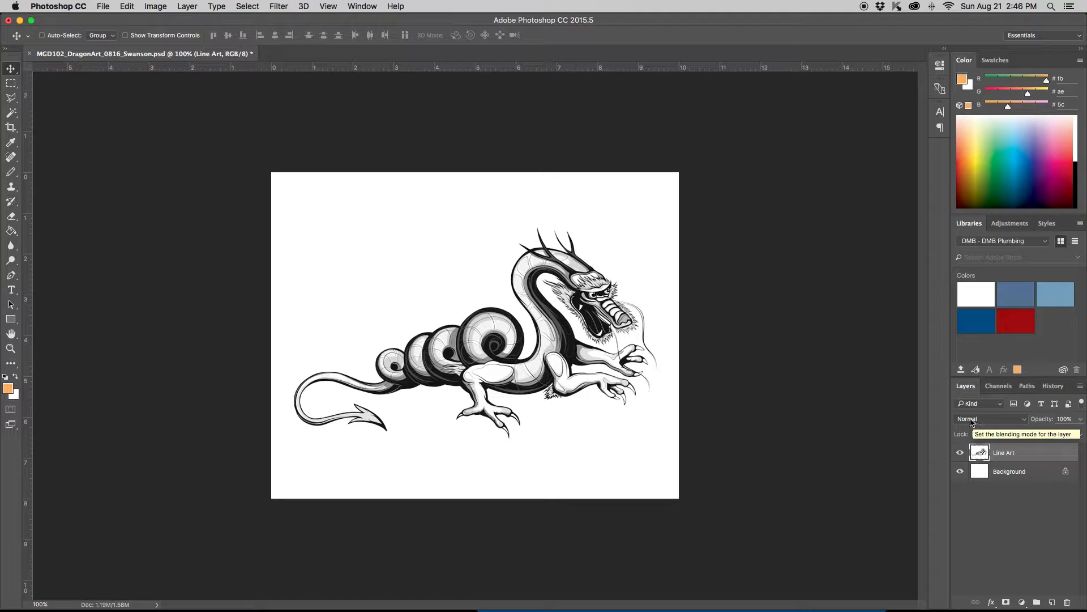
click(988, 421)
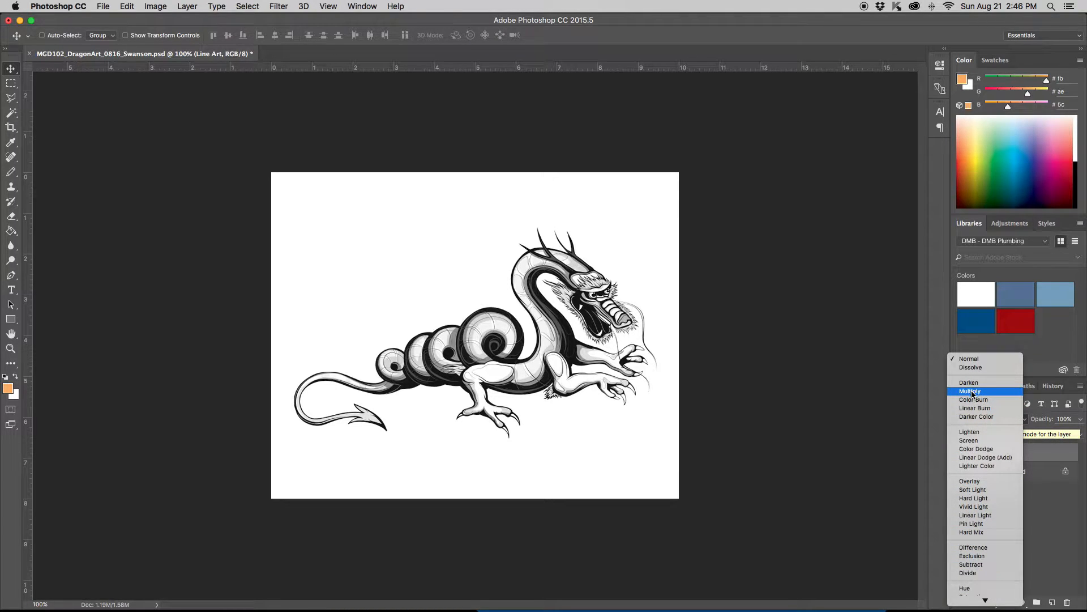
click(972, 391)
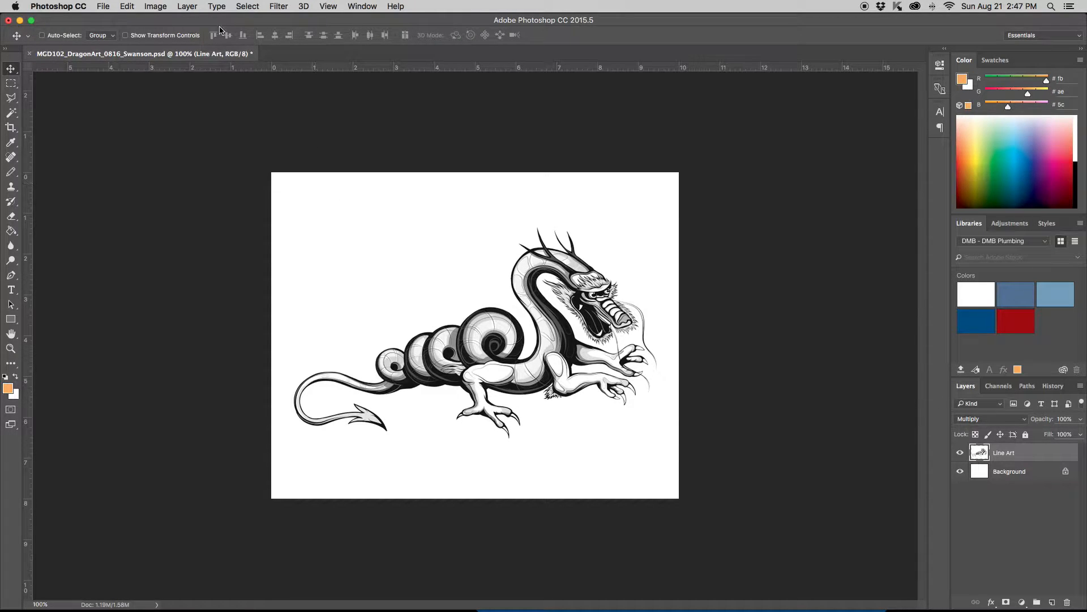
- Create a new empty layer above Line Art and name it Body
click(188, 8)
mouse_move(192, 21)
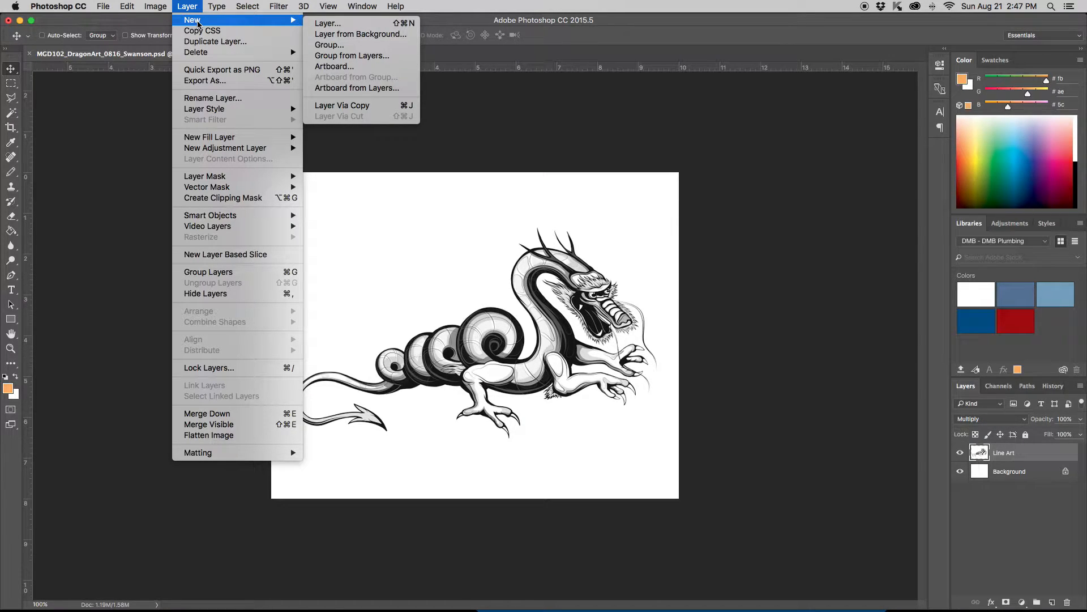
click(1026, 457)
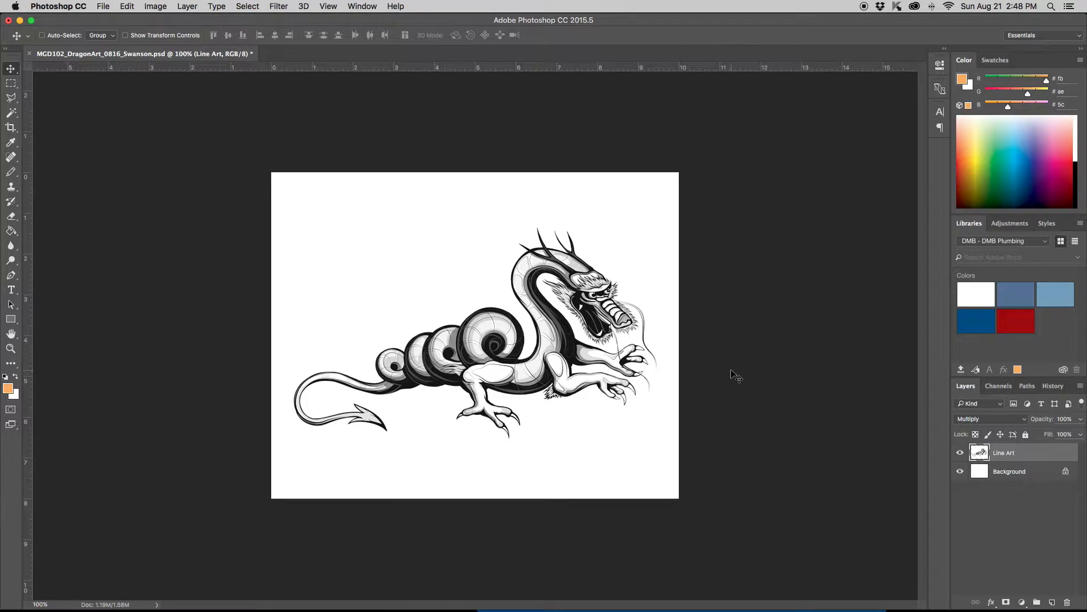
click(1051, 602)
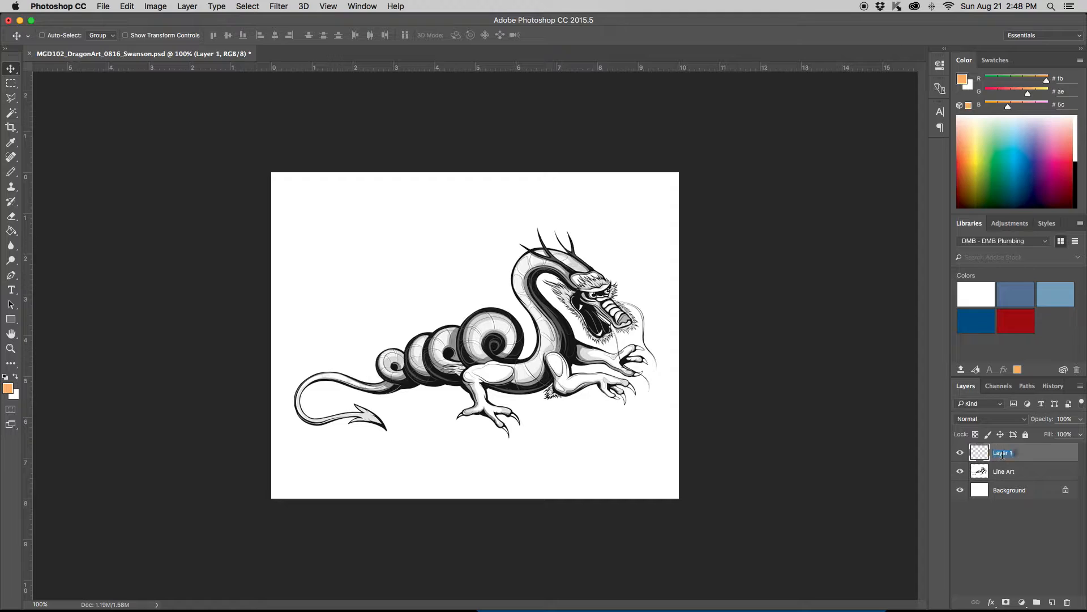
text(B)
key(Return)
- Zoom in to 200% and look over the whole dragon drawing from tail to head
key(super+equal)
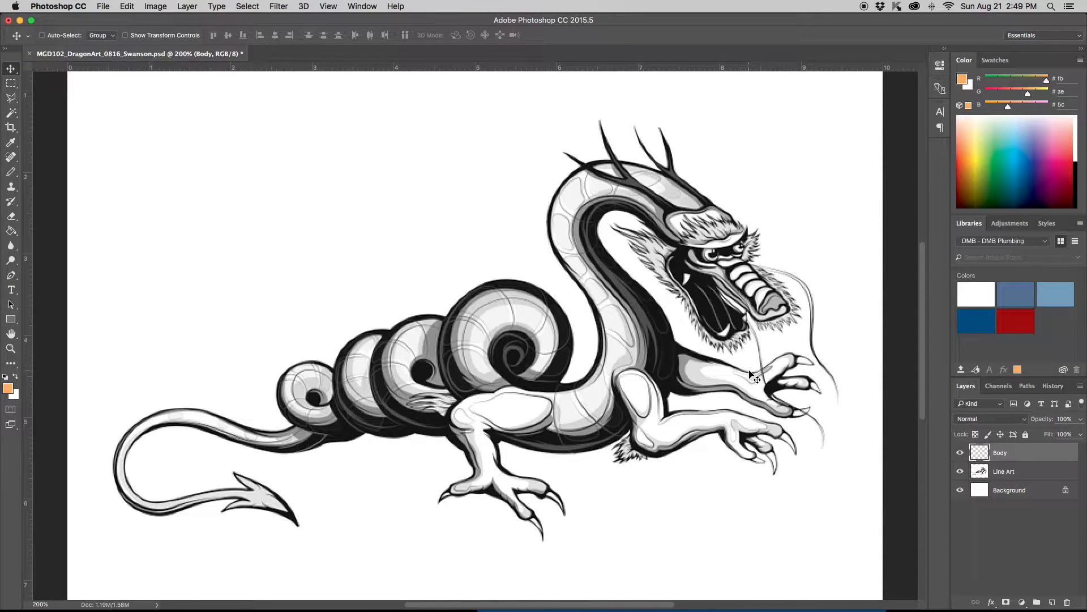
key(super+minus)
key(super+equal)
key(space)
drag(507, 202, 527, 216)
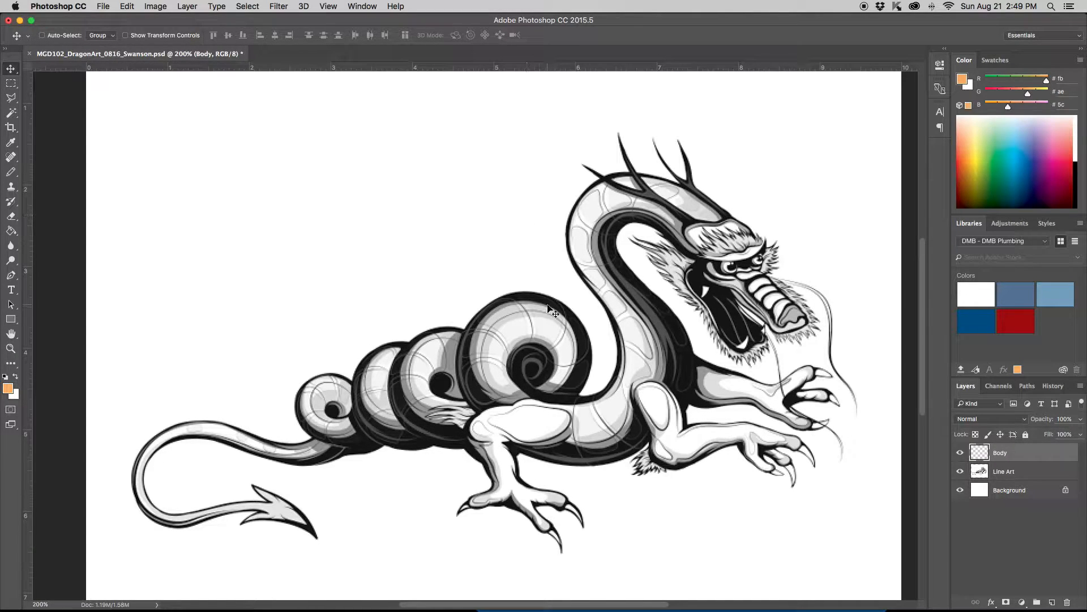
drag(565, 312, 490, 276)
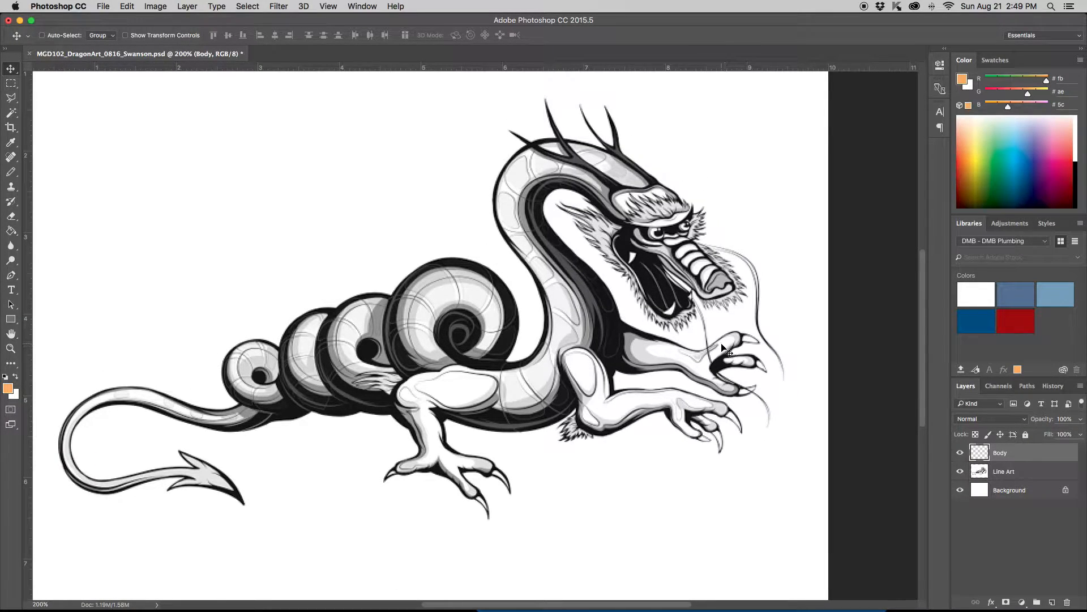
scroll(702, 363, left, 5)
scroll(702, 363, up, 2)
scroll(688, 371, up, 2)
scroll(688, 371, down, 5)
scroll(690, 371, right, 6)
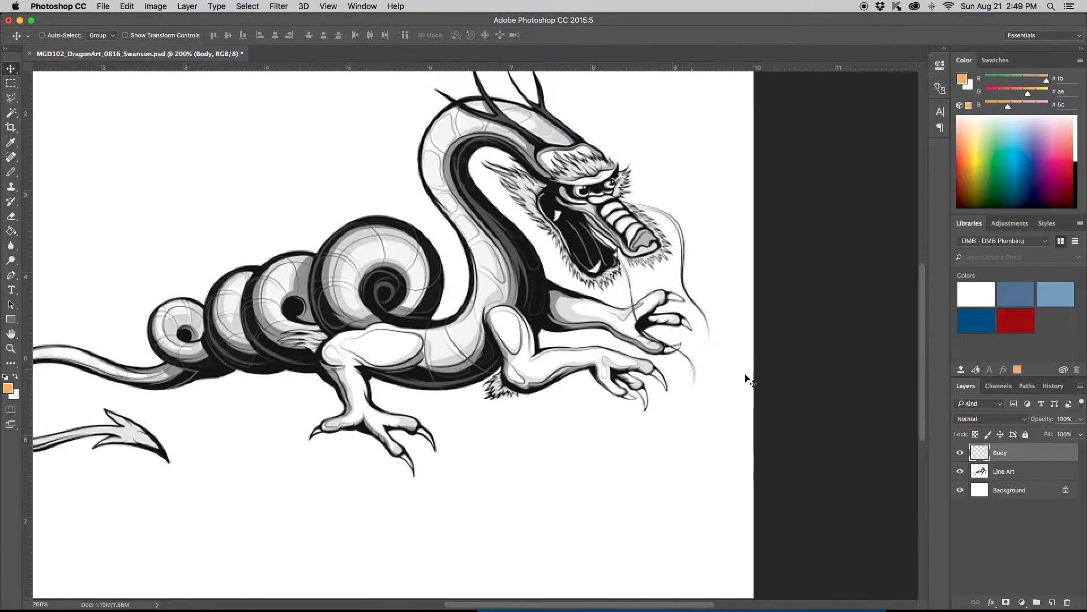
drag(922, 370, 924, 335)
mouse_move(648, 604)
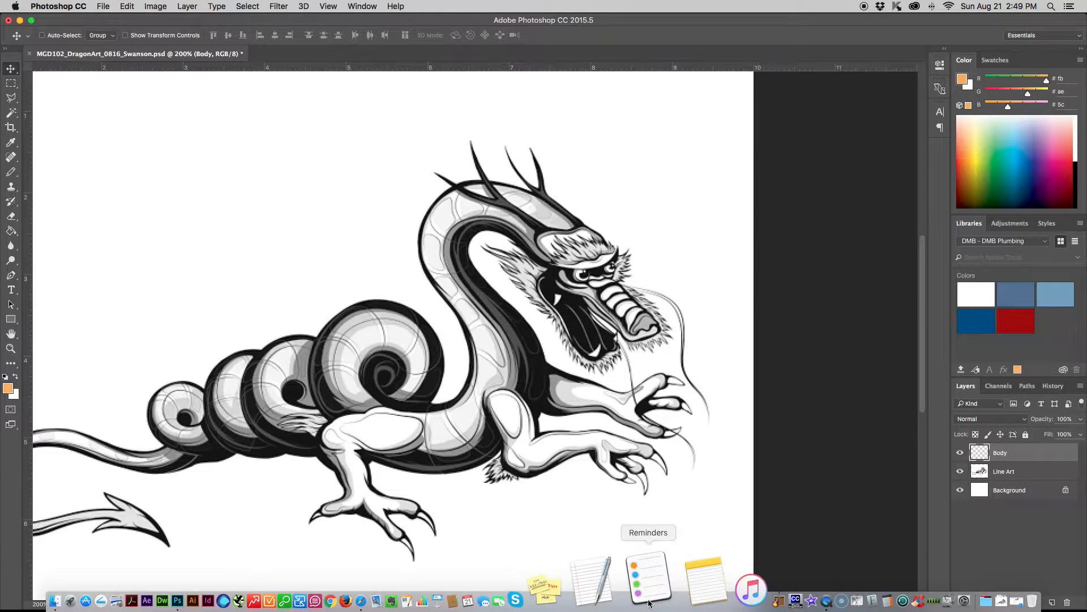
mouse_move(655, 599)
mouse_down()
mouse_move(668, 598)
mouse_move(534, 600)
mouse_move(636, 597)
mouse_up()
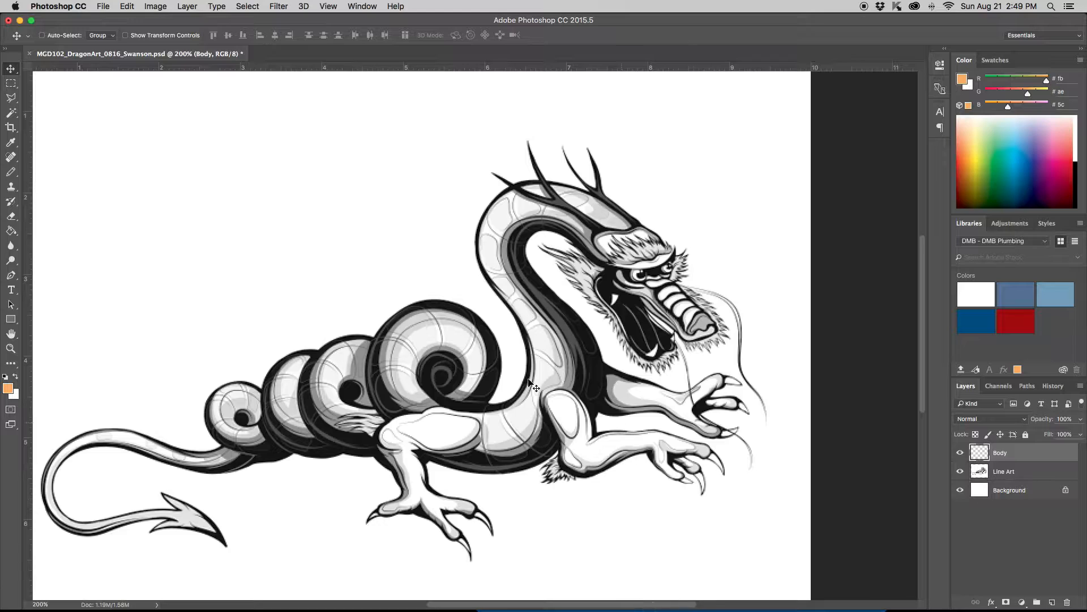
scroll(587, 438, down, 1)
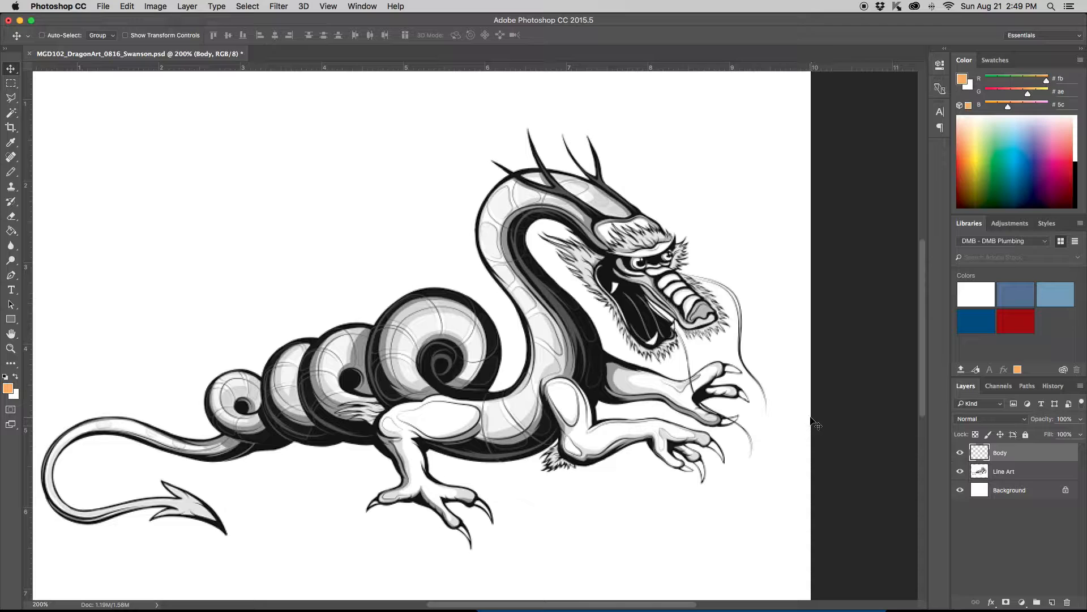
- Select the white area surrounding the dragon on the Line Art layer with the Magic Wand tool
click(1024, 474)
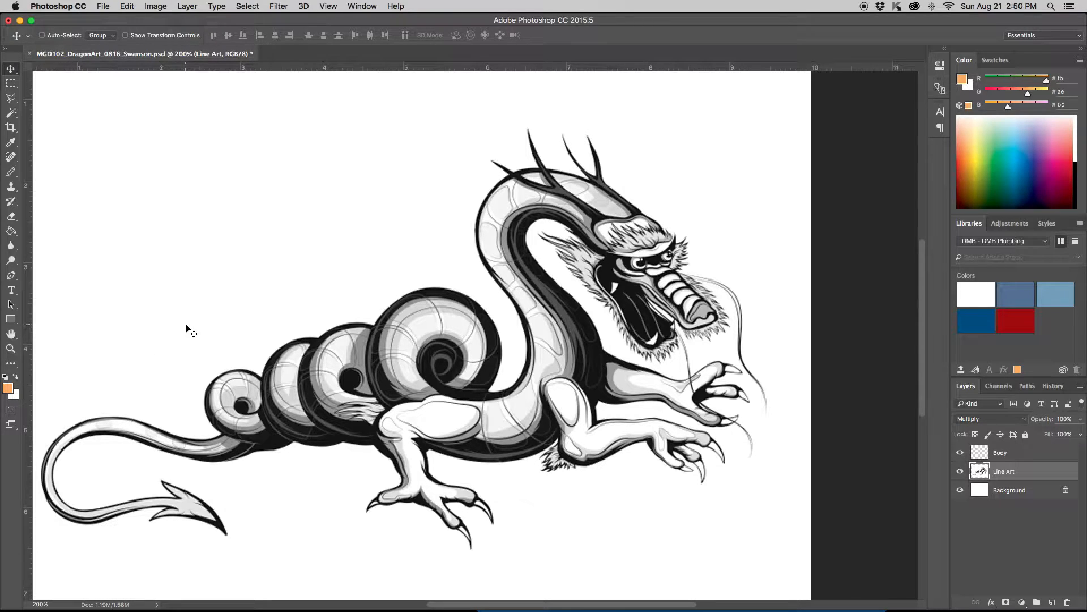
click(10, 116)
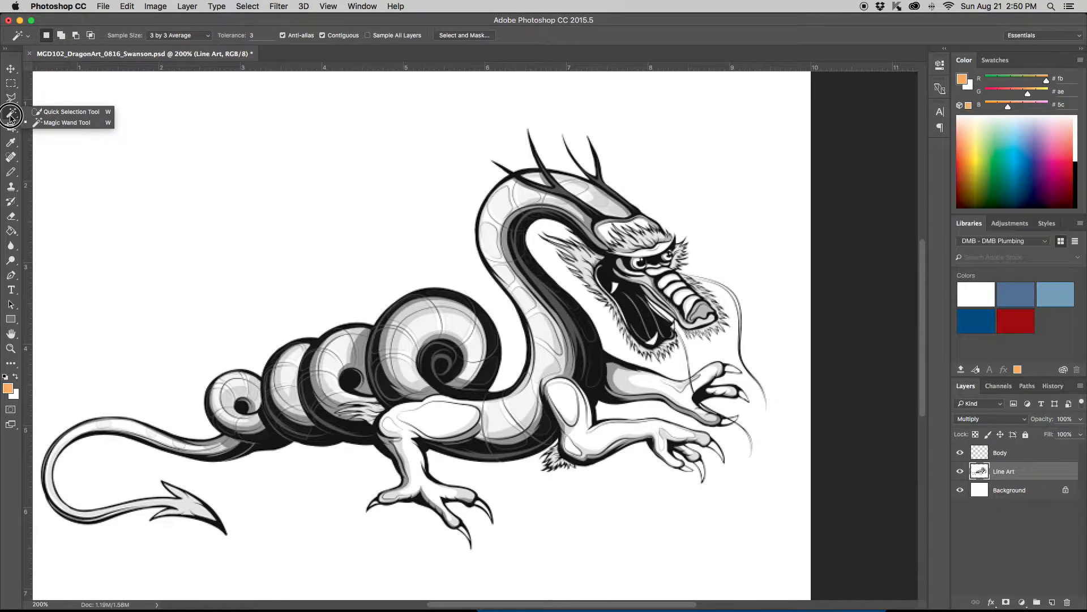
click(68, 124)
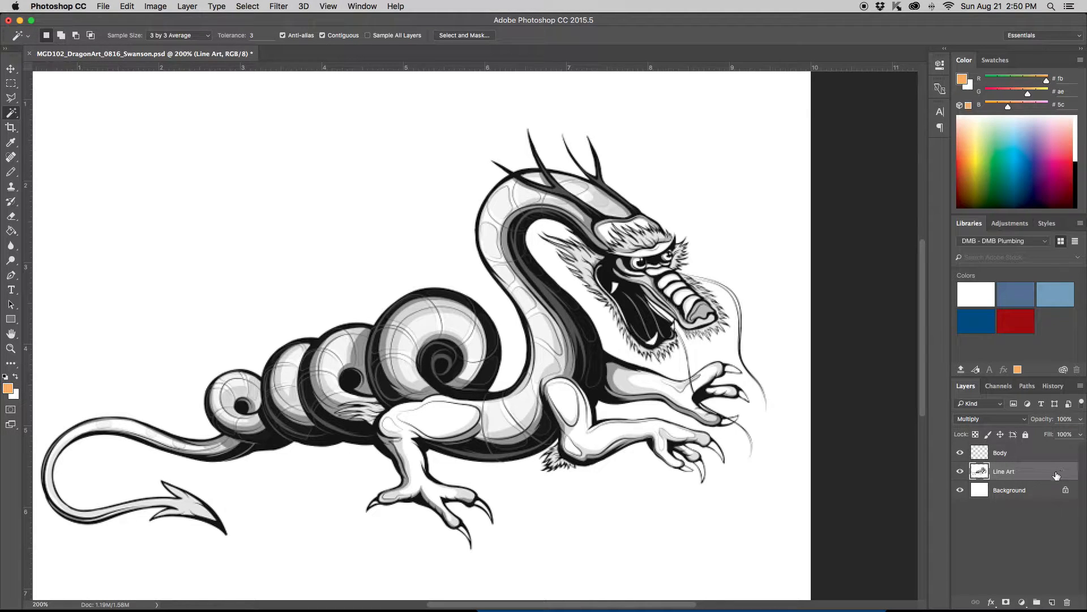
click(1041, 456)
click(1040, 477)
click(370, 178)
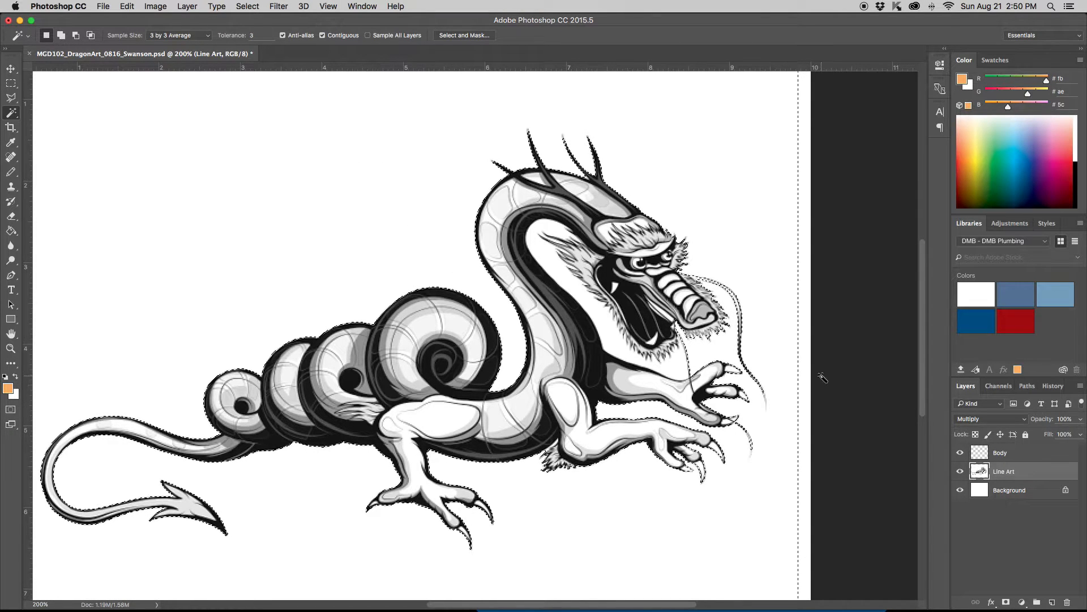
- Add the white border strip along the canvas edges to the existing selection
scroll(844, 371, down, 3)
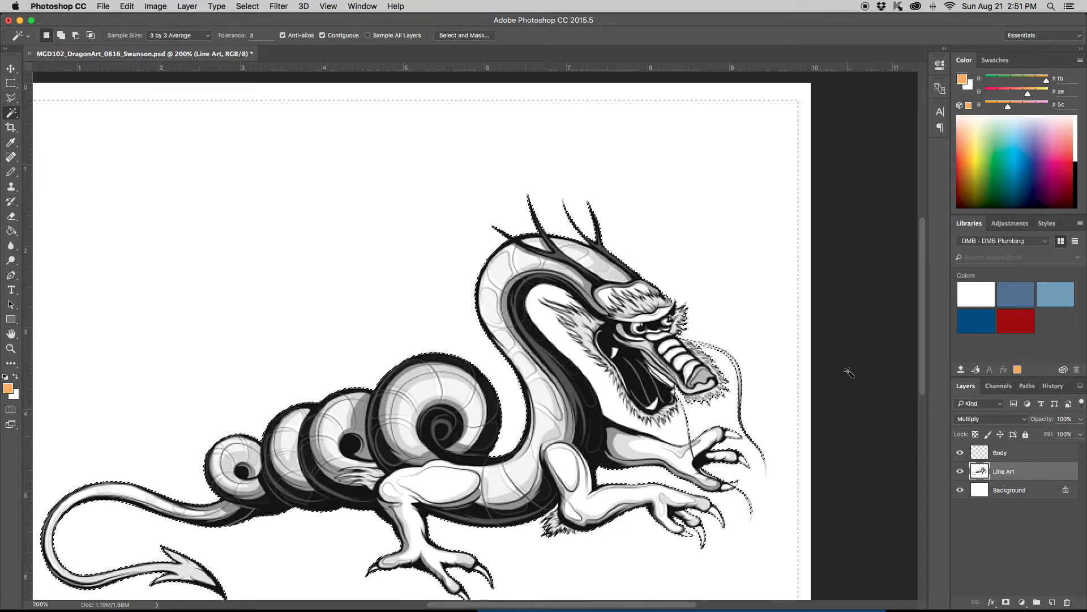
scroll(849, 372, down, 1)
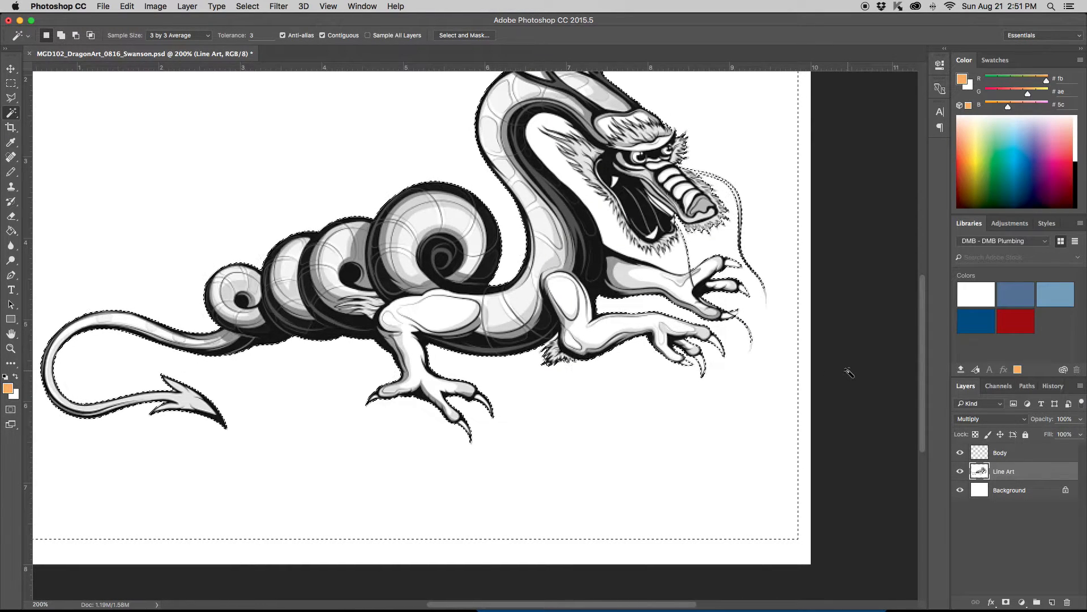
scroll(849, 373, right, 1)
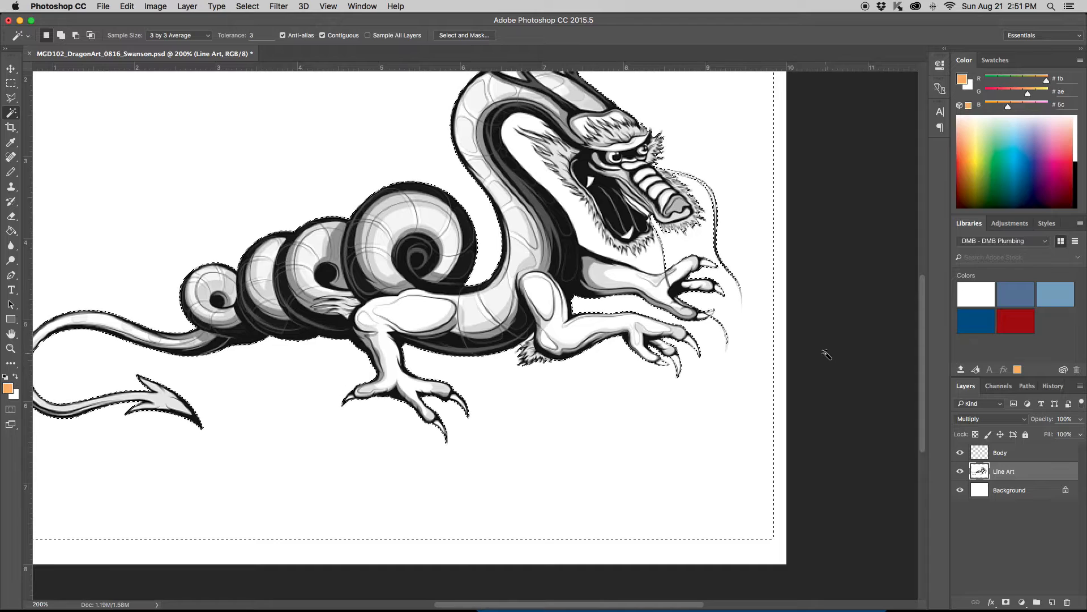
scroll(826, 367, left, 4)
scroll(825, 355, up, 5)
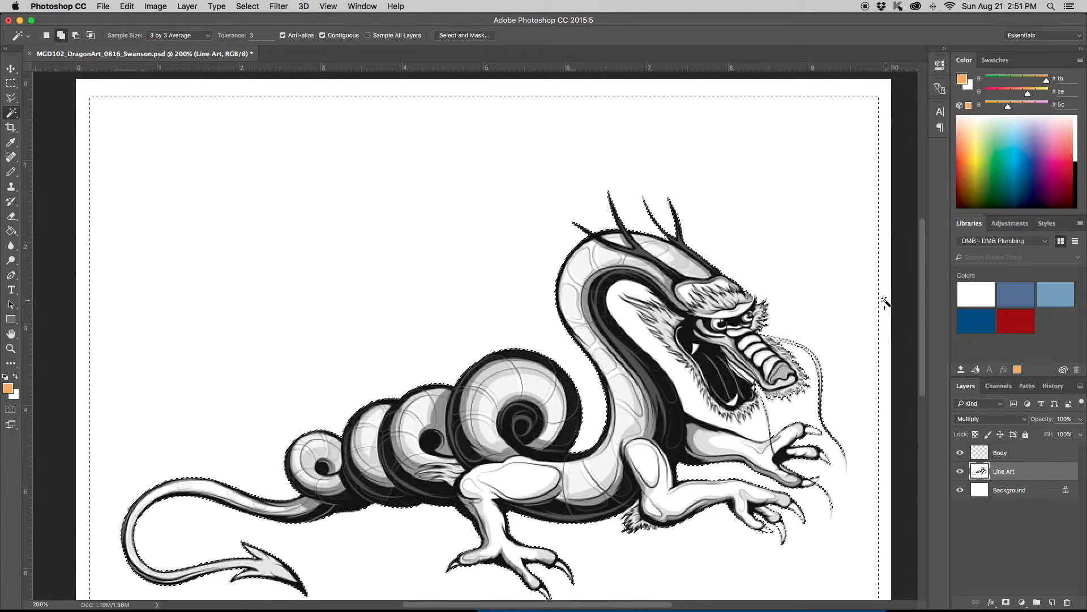
shift+click(886, 274)
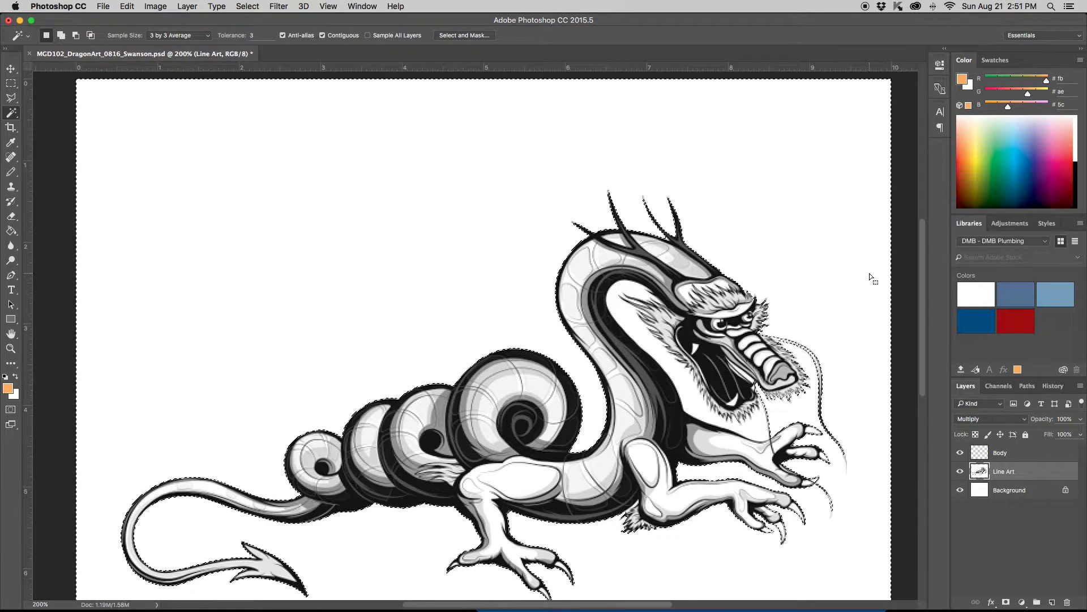
- Add the enclosed white area between the dragon's neck, beard and raised front arm to the selection
scroll(801, 263, down, 5)
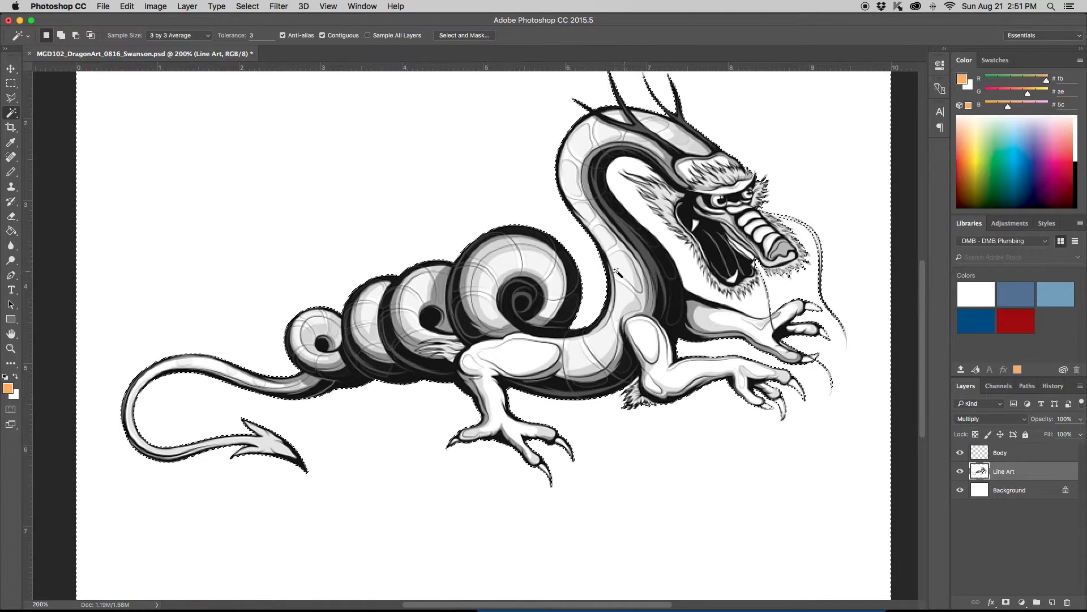
scroll(679, 300, up, 2)
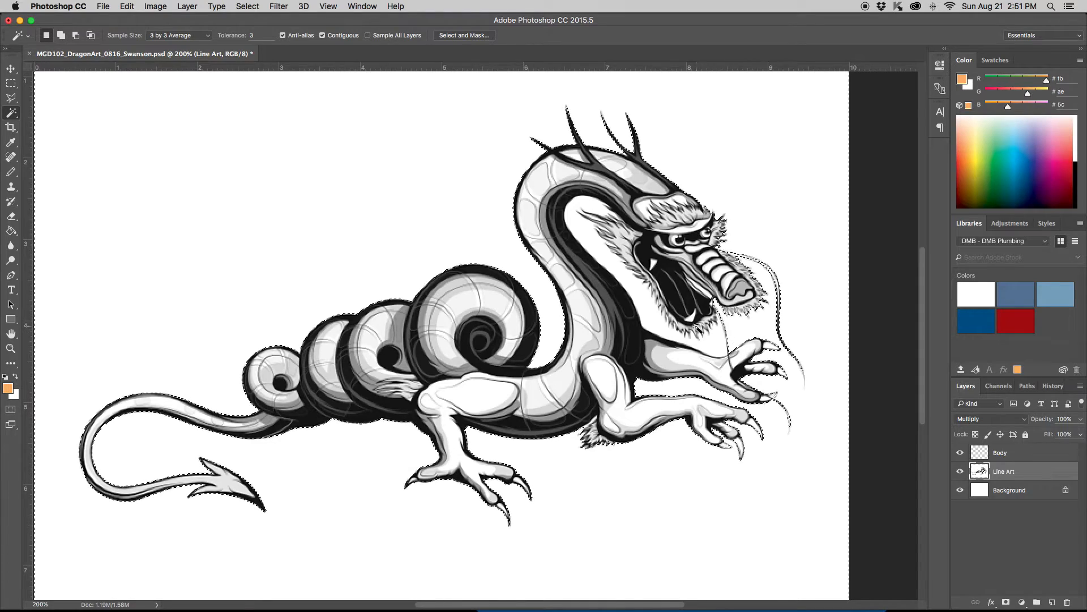
scroll(698, 329, right, 2)
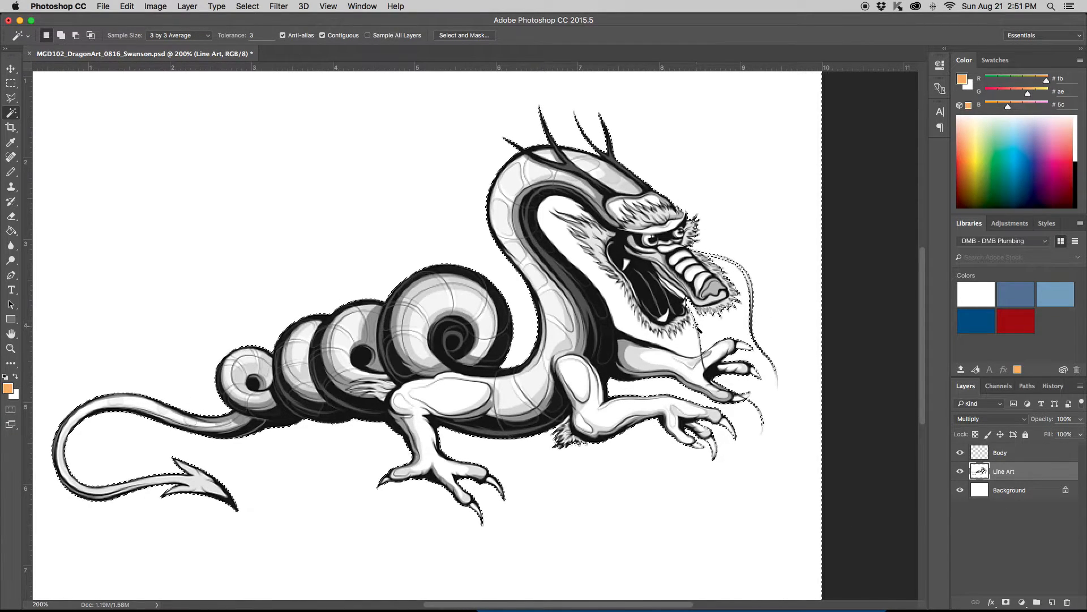
key(super+equal)
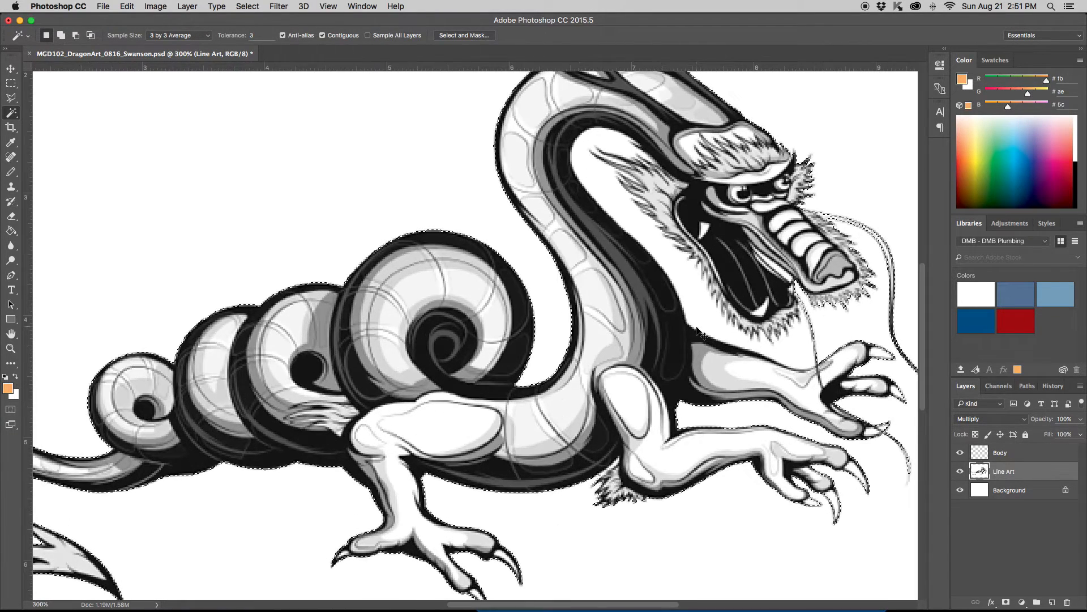
key(super+equal)
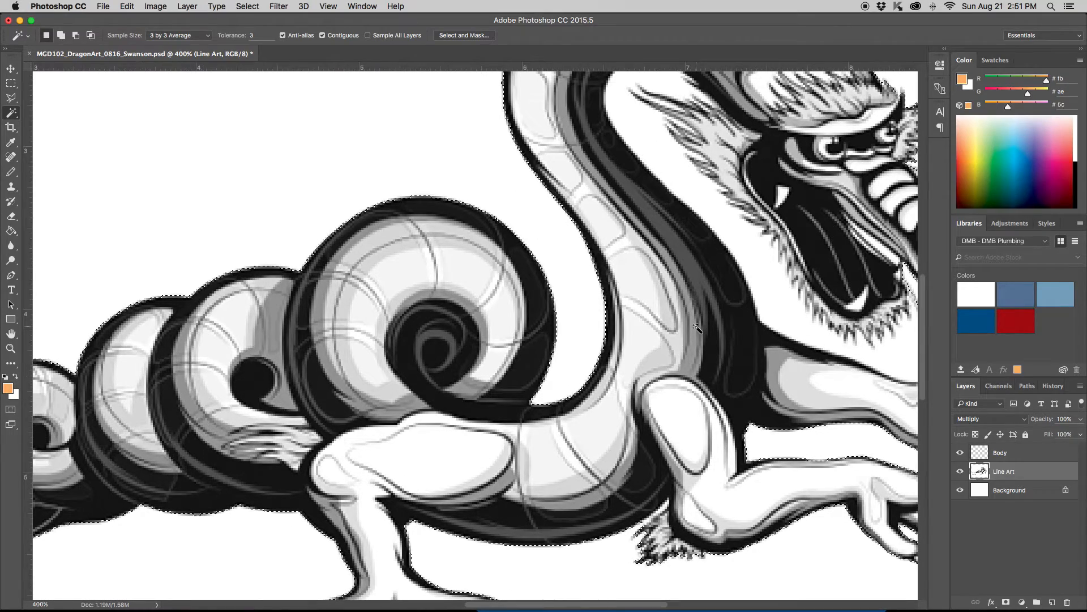
scroll(697, 328, right, 10)
scroll(697, 329, up, 6)
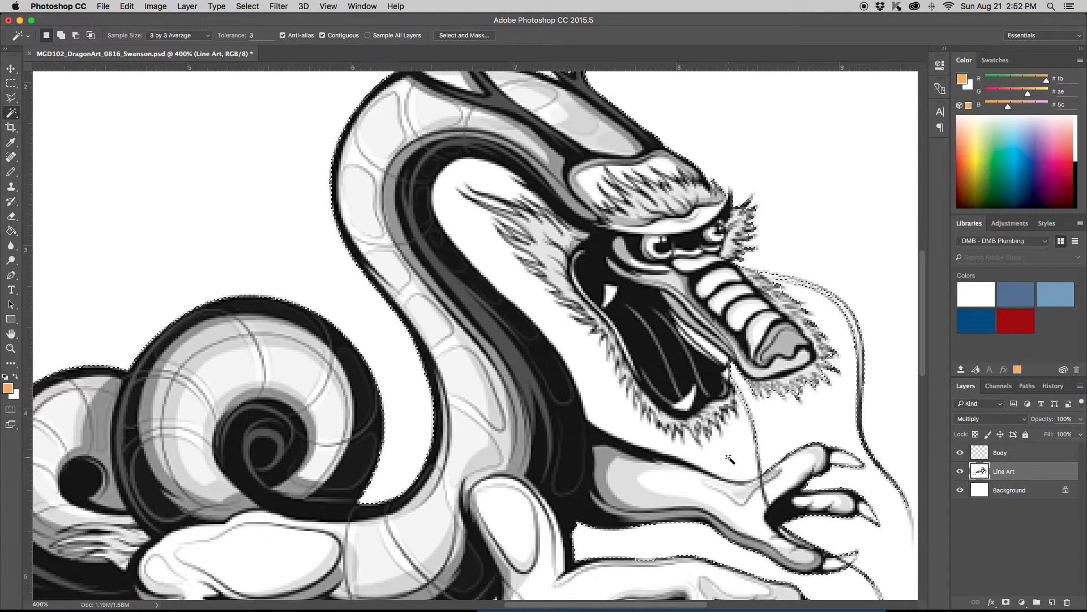
key(shift)
shift+click(726, 458)
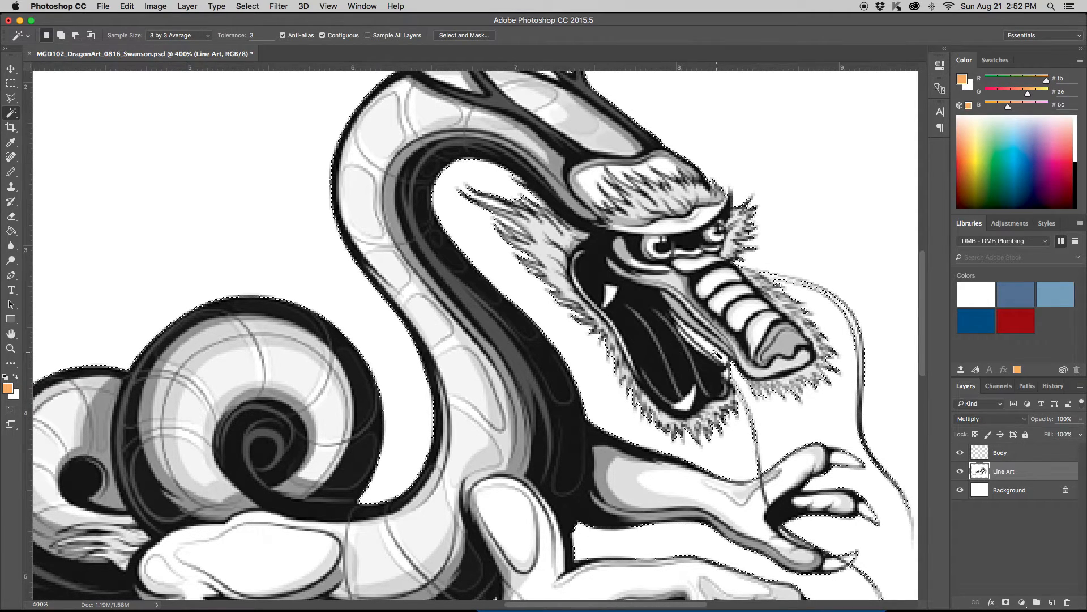
- Examine the pixels along the dragon's open mouth and beard at up to 3200% zoom for unselected white areas
scroll(719, 357, up, 2)
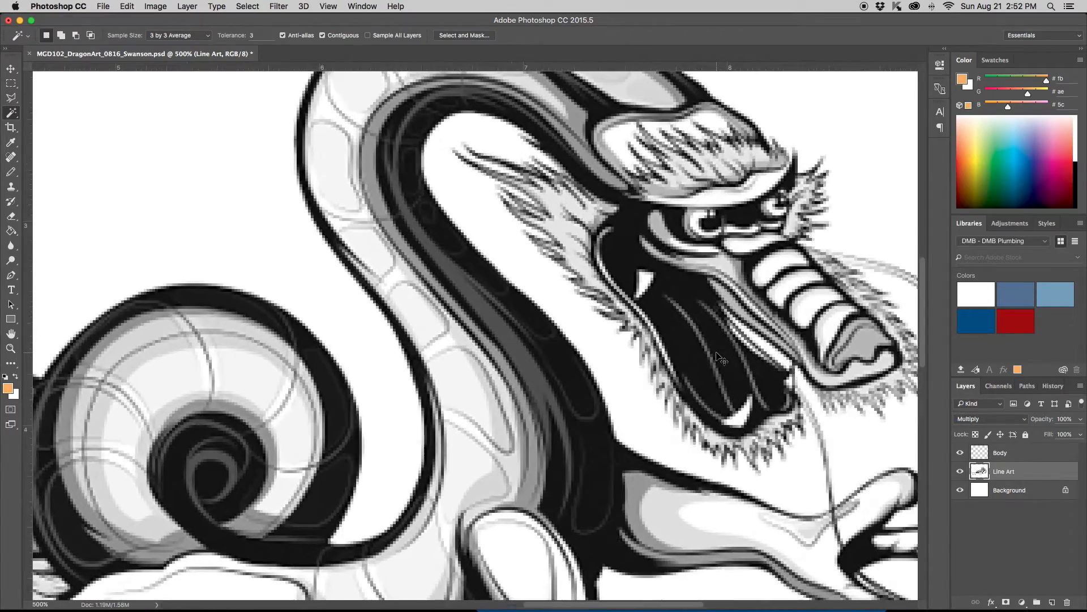
drag(731, 355, 457, 359)
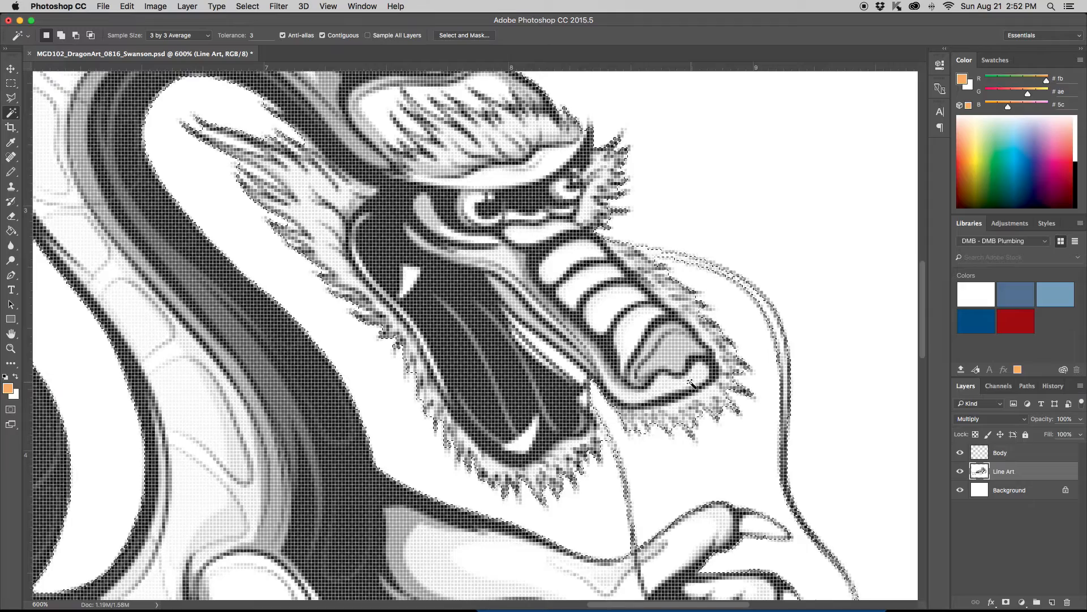
key(super+plus)
key(super+plus)
key(super+plus)
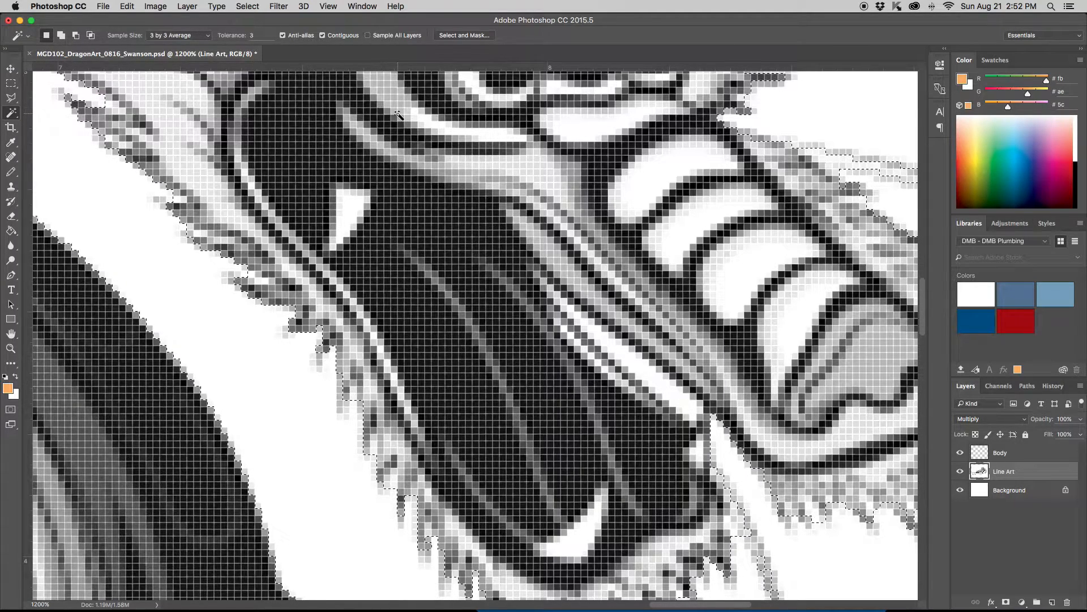
key(super+equal)
key(super+equal)
key(super+equal)
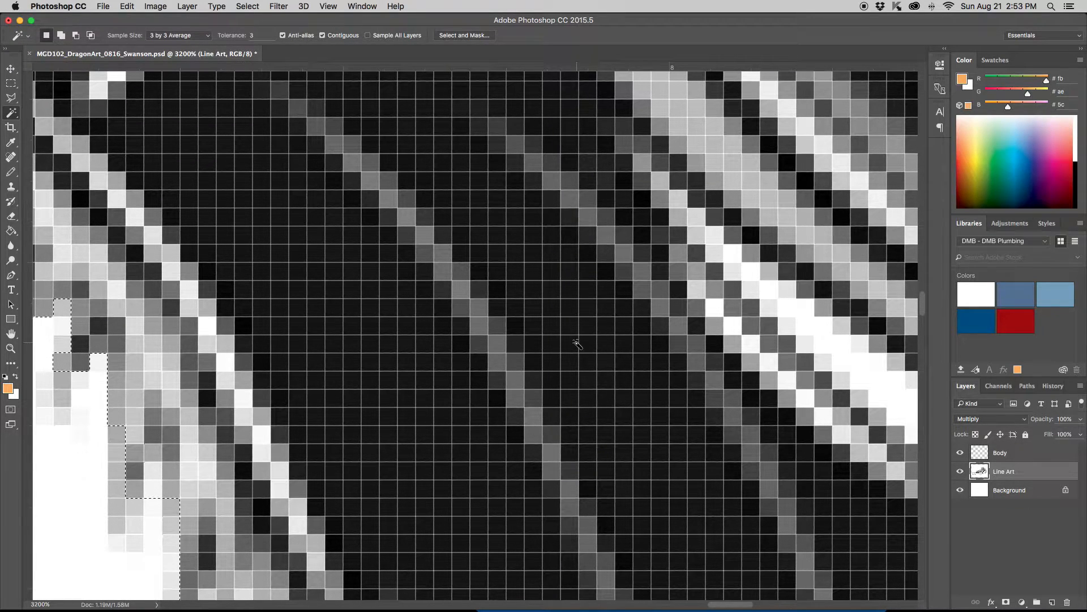
scroll(537, 321, up, 3)
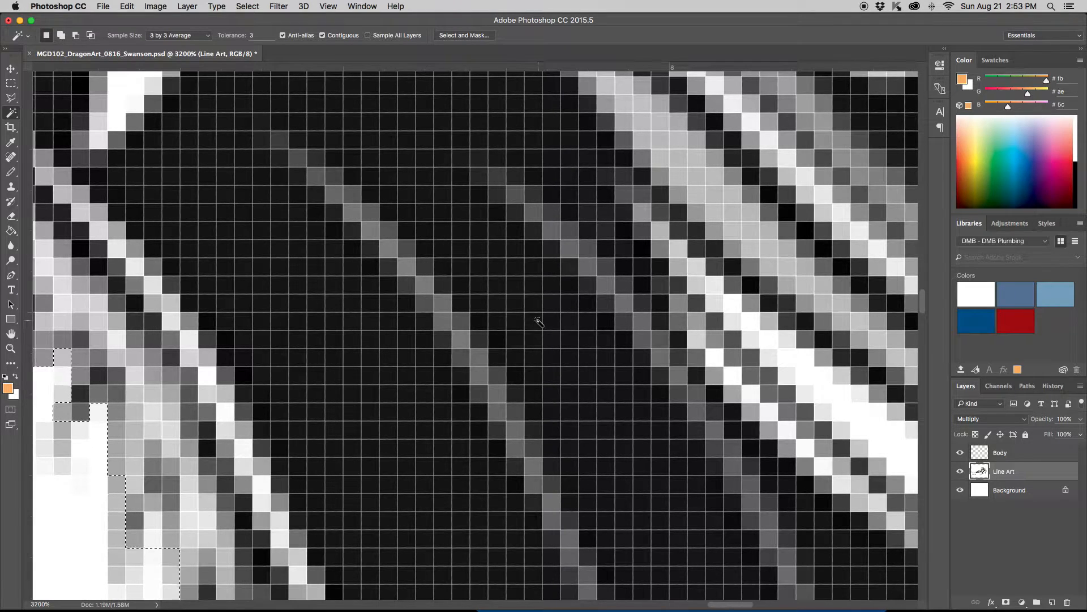
scroll(537, 321, right, 10)
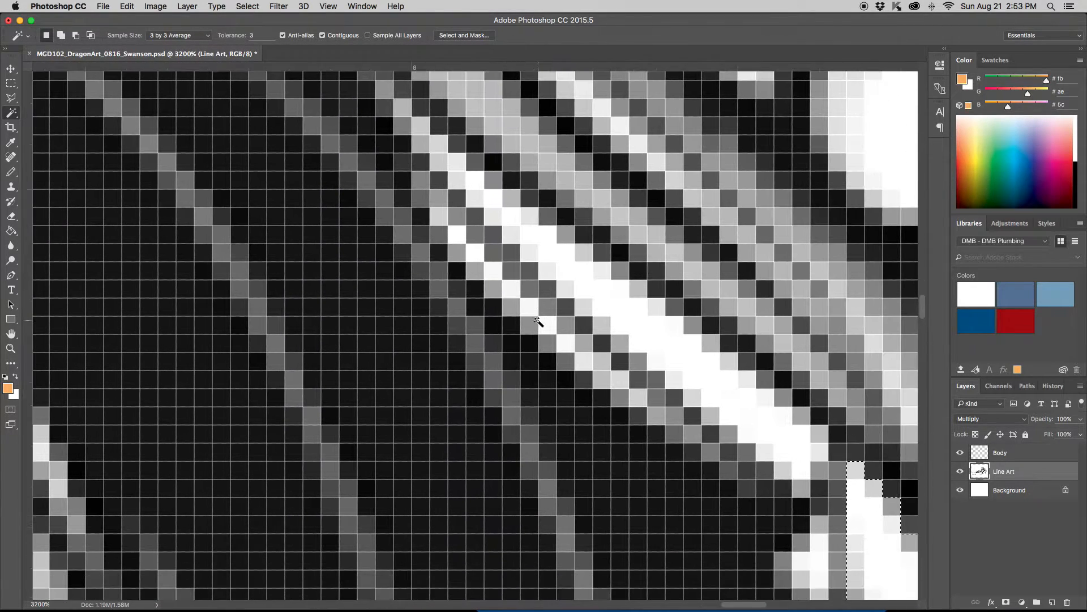
scroll(538, 321, right, 8)
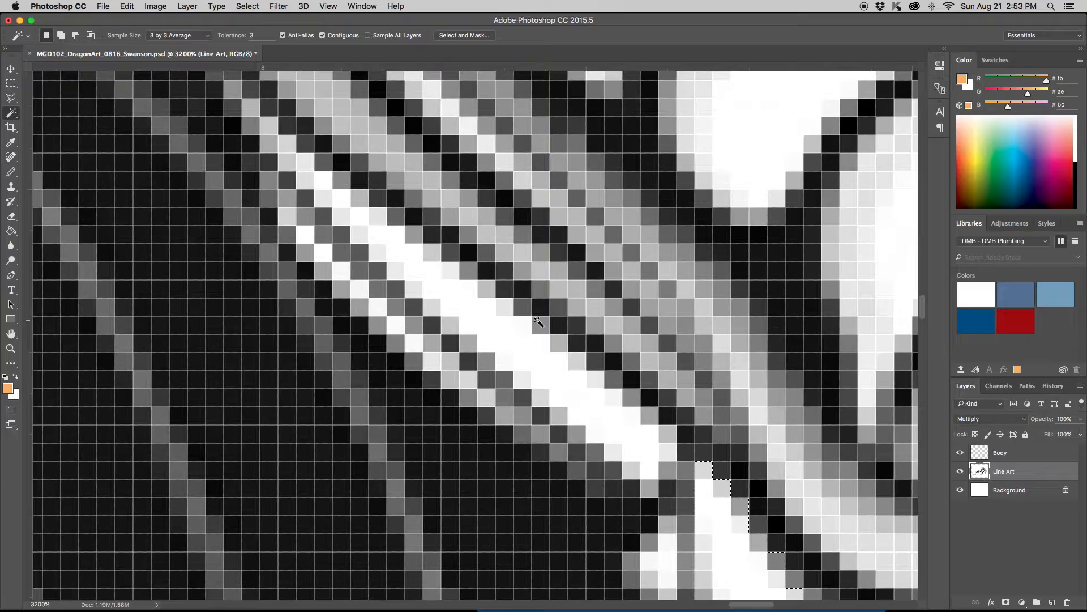
scroll(538, 321, down, 4)
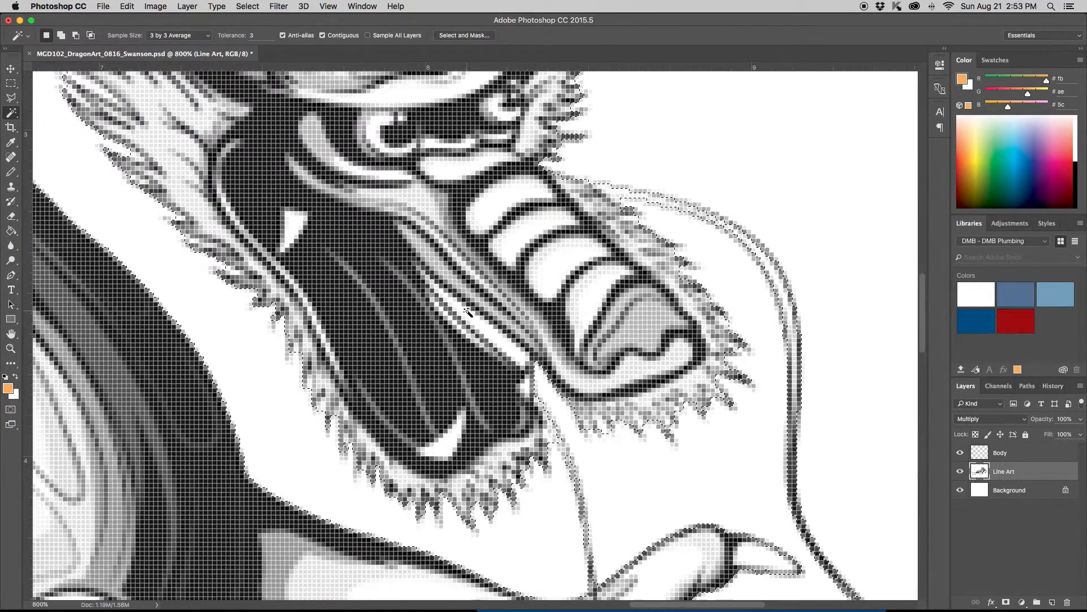
- Add the white sliver inside the dragon's mouth, along the underside of the upper jaw, to the existing selection
shift+click(494, 339)
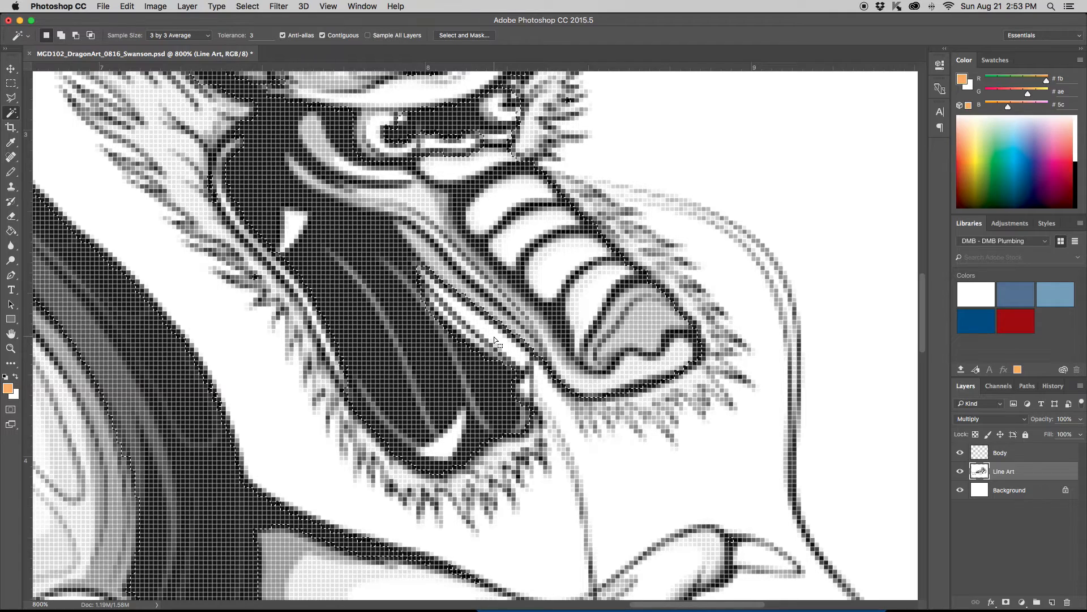
click(494, 337)
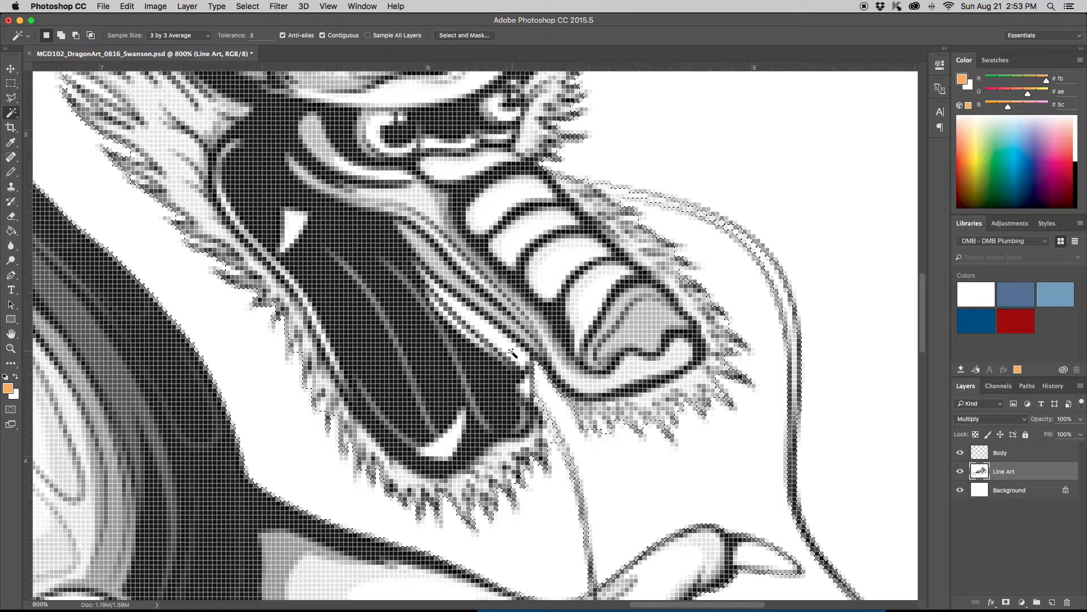
key(shift)
shift+click(511, 351)
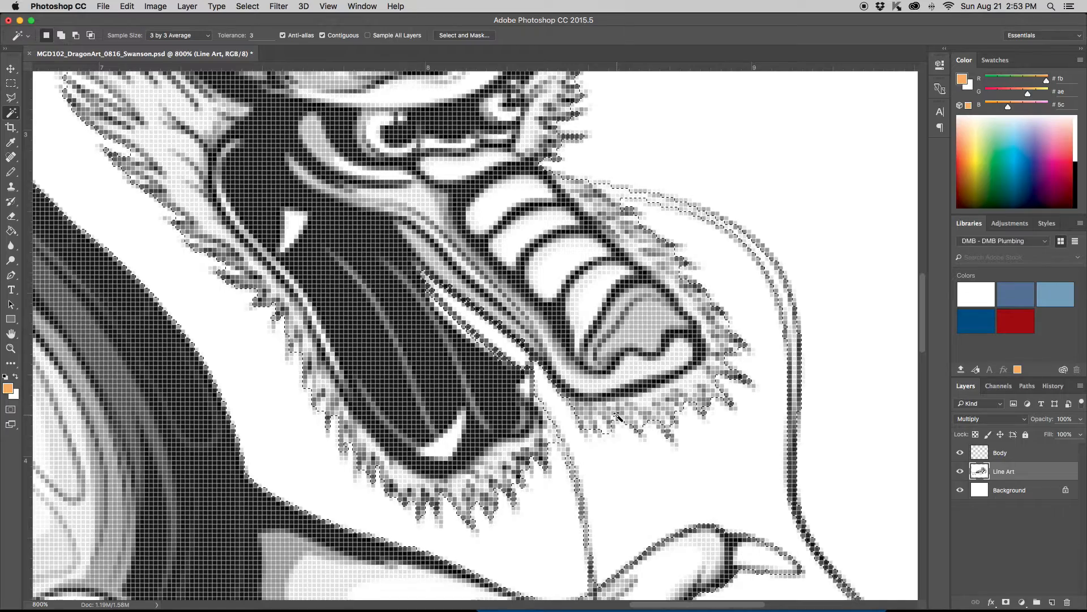
- Review the selection outline around the whole dragon at 200% and check the Magic Wand entries in the document history
key(super+minus)
key(super+minus)
key(super+minus)
key(super+minus)
key(super+minus)
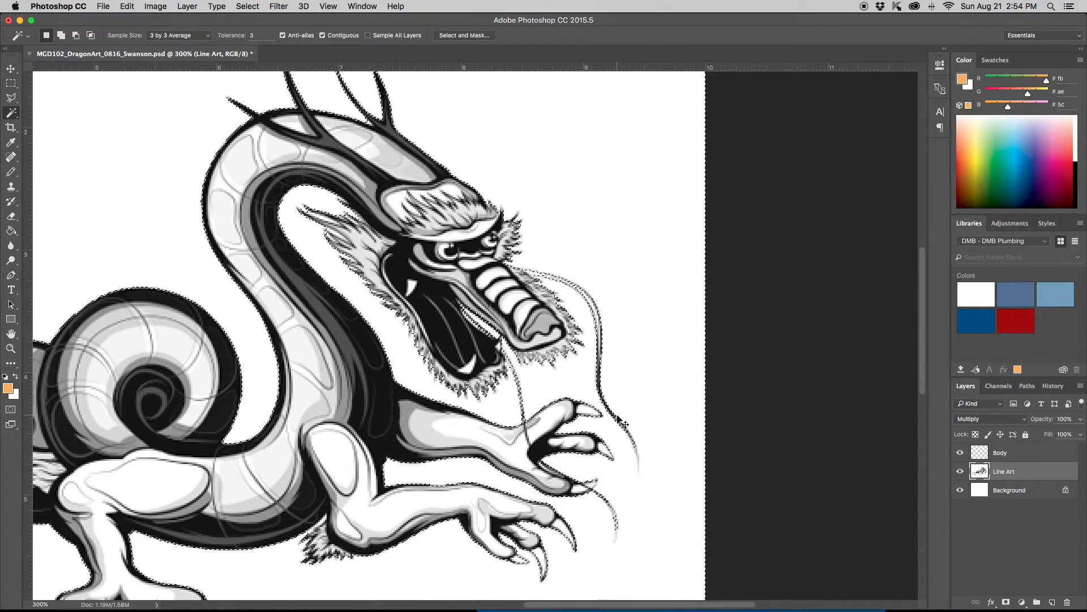
key(super+minus)
scroll(615, 415, left, 8)
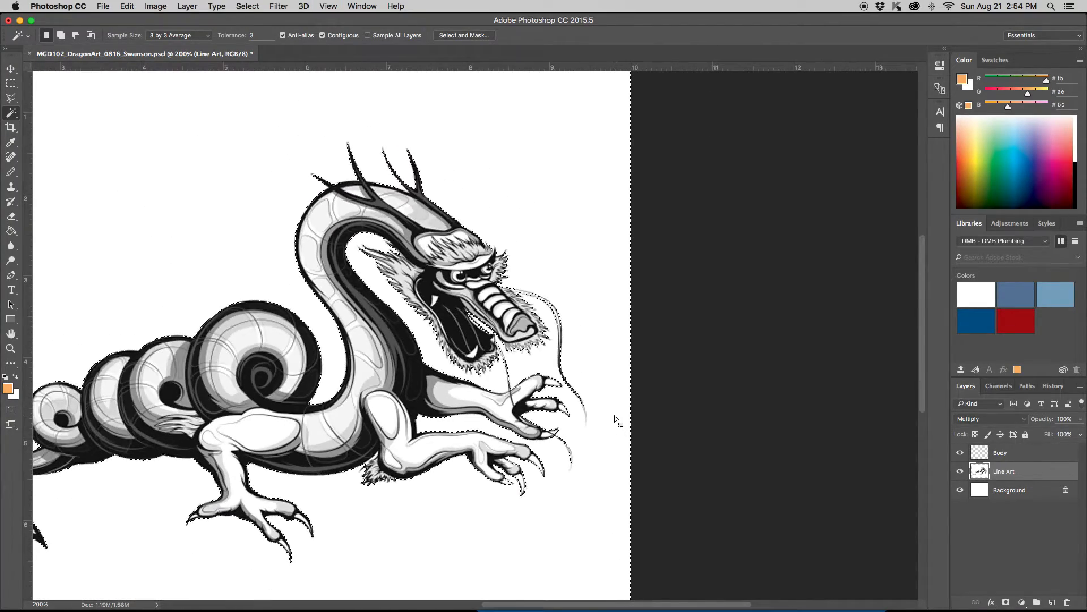
scroll(614, 416, right, 2)
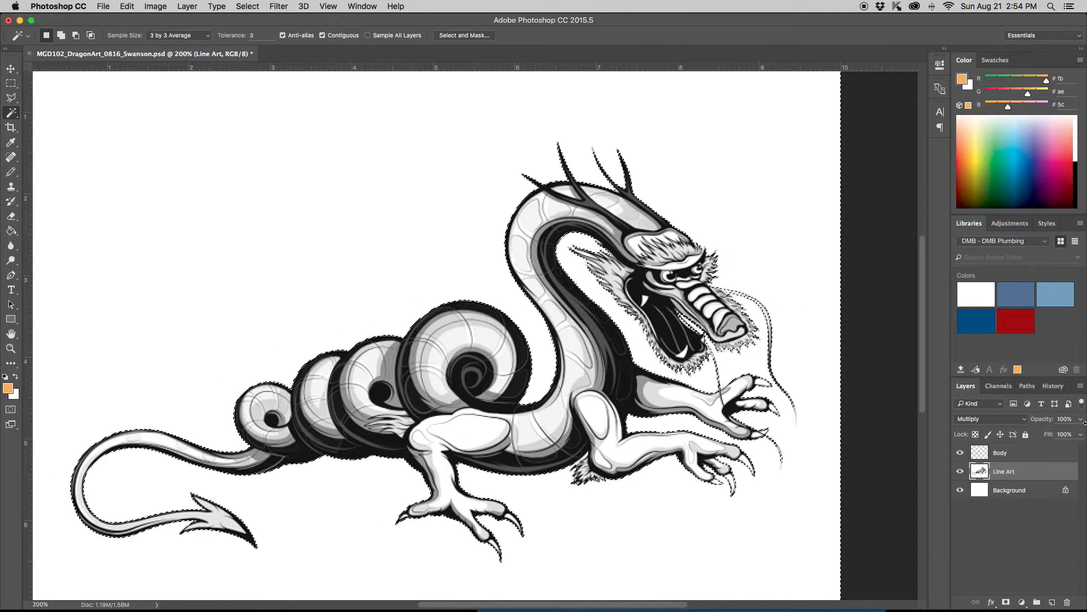
click(1052, 386)
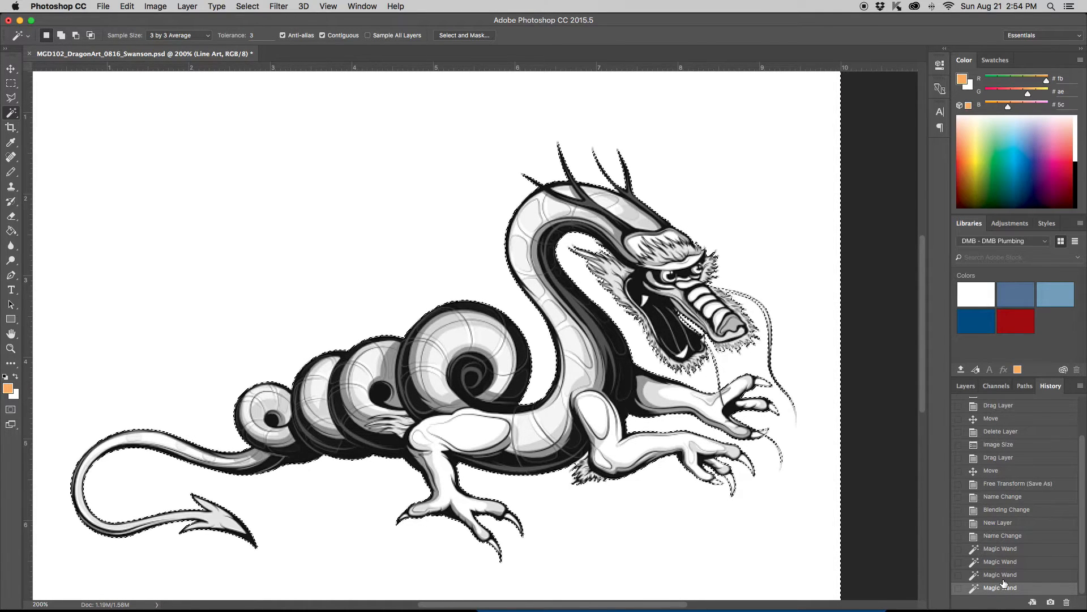
click(966, 388)
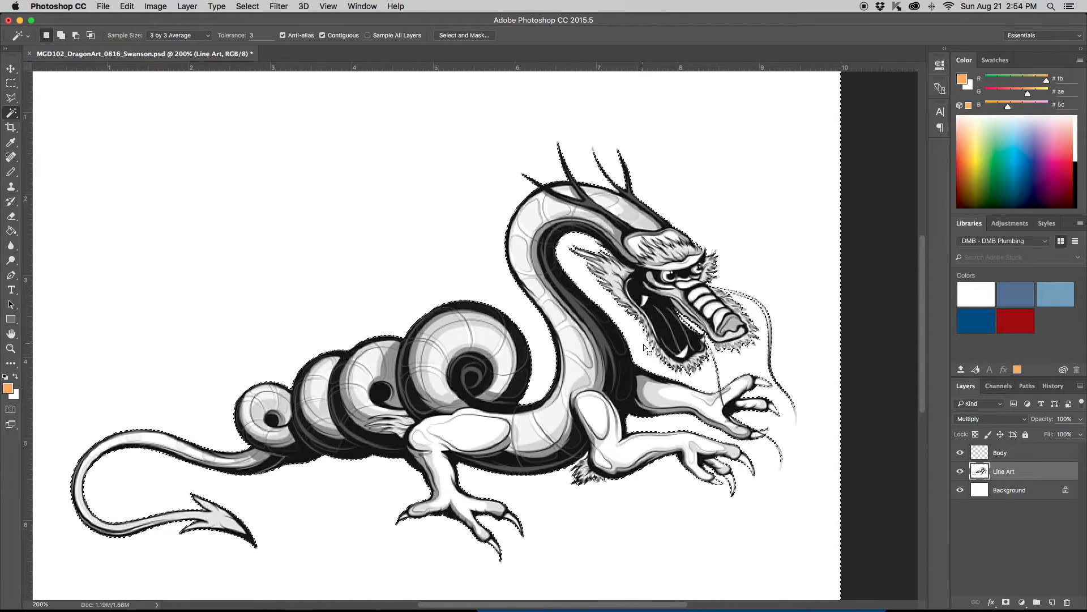
- Make the Body layer active and invert the selection to cover the dragon instead of its surroundings
click(1023, 458)
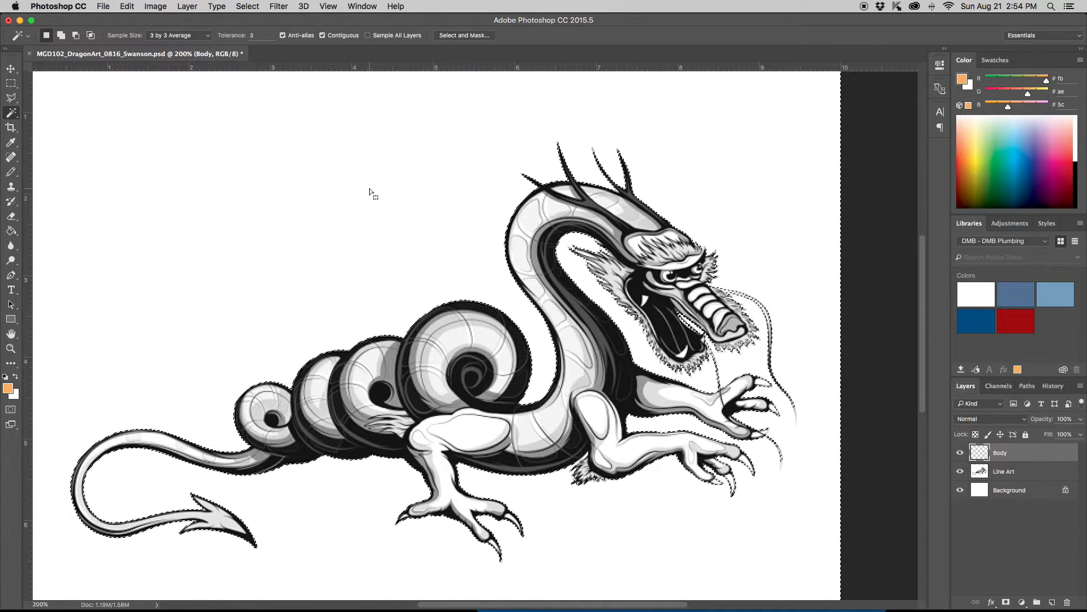
key(super+minus)
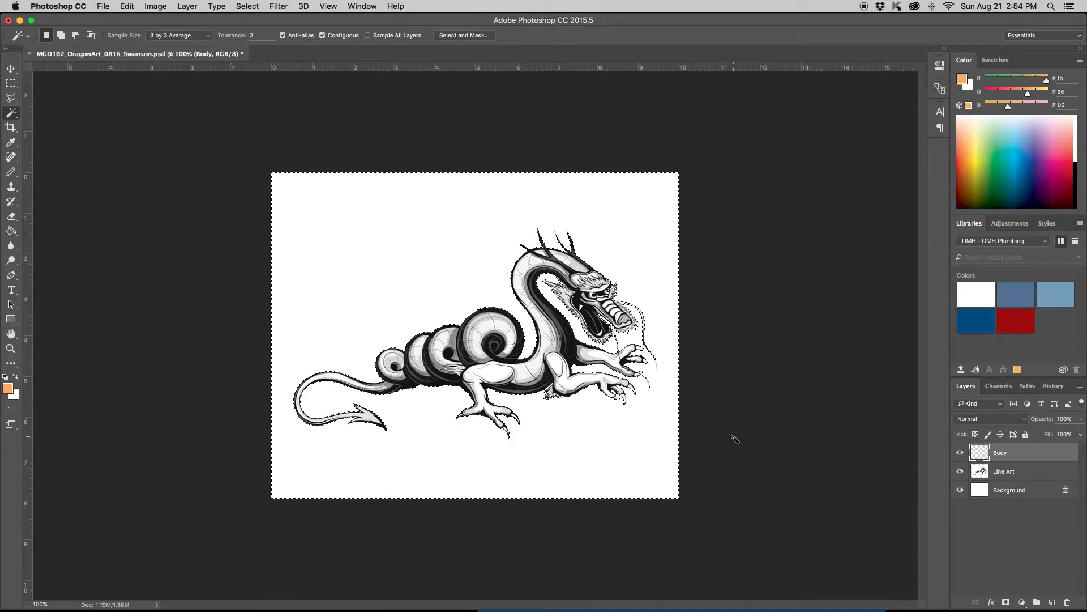
key(super+equal)
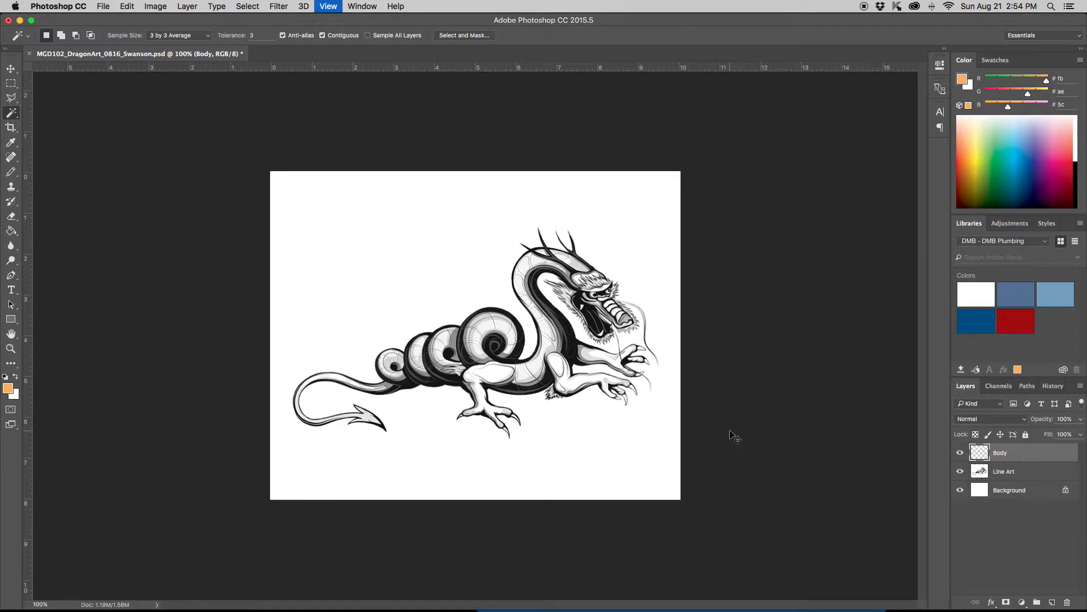
click(486, 244)
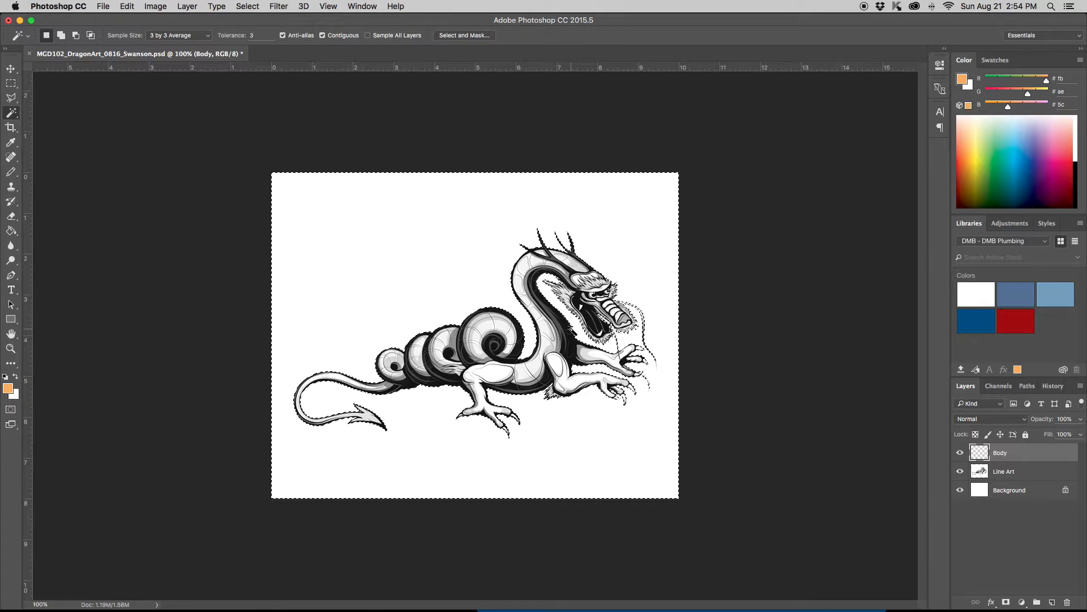
click(250, 8)
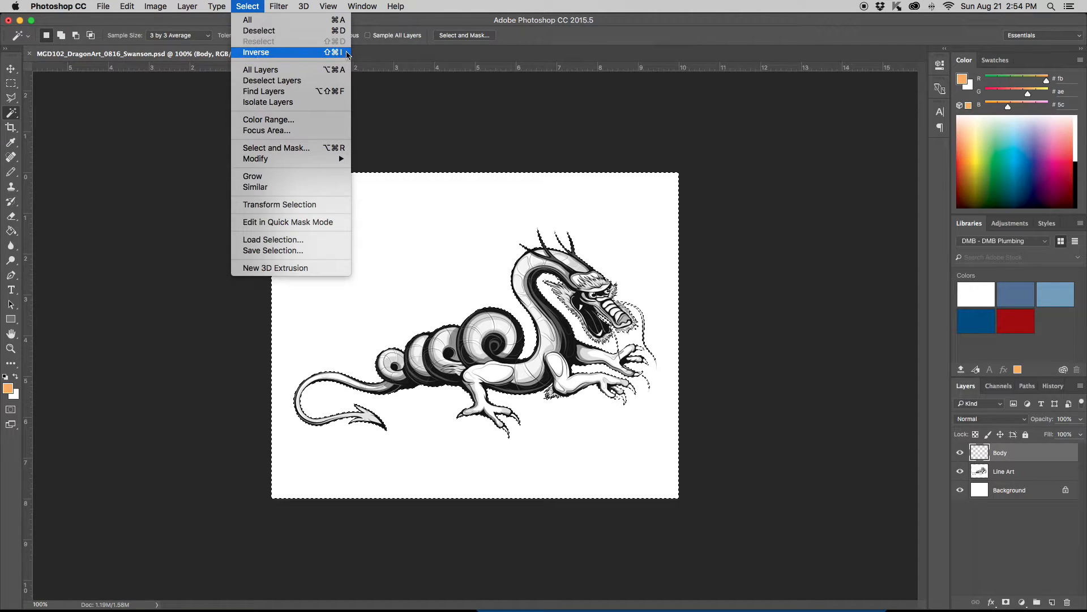
click(261, 53)
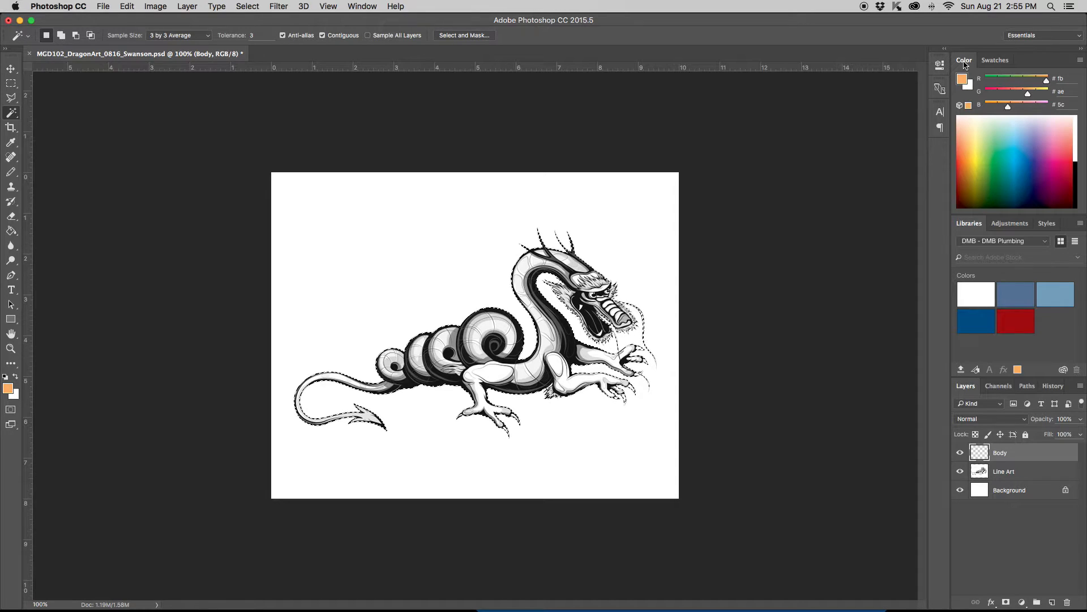
- Switch the color controls from web color values to RGB Sliders
click(1080, 62)
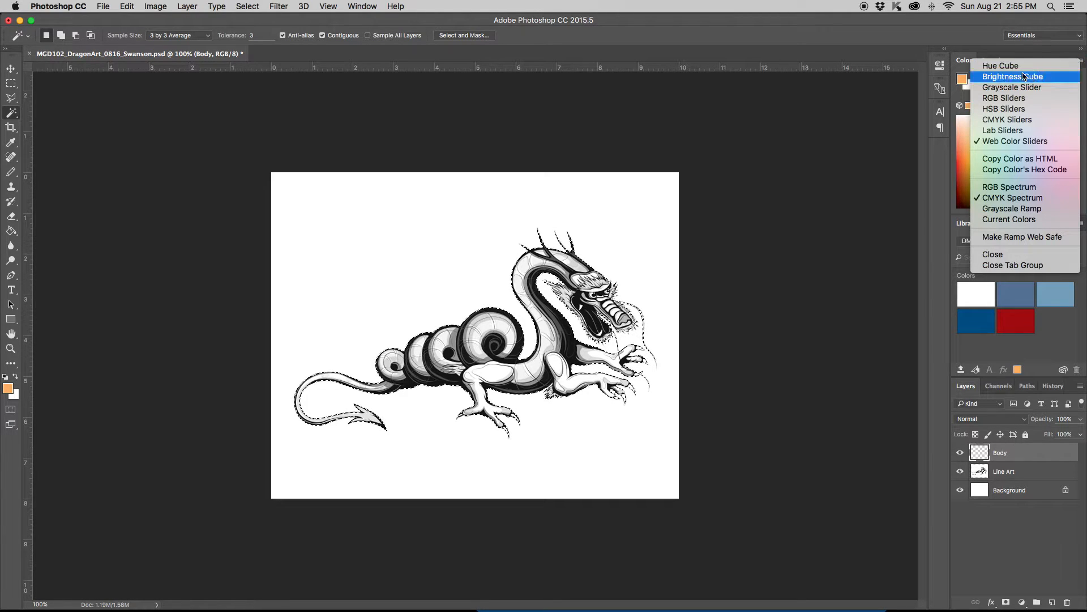
click(1011, 101)
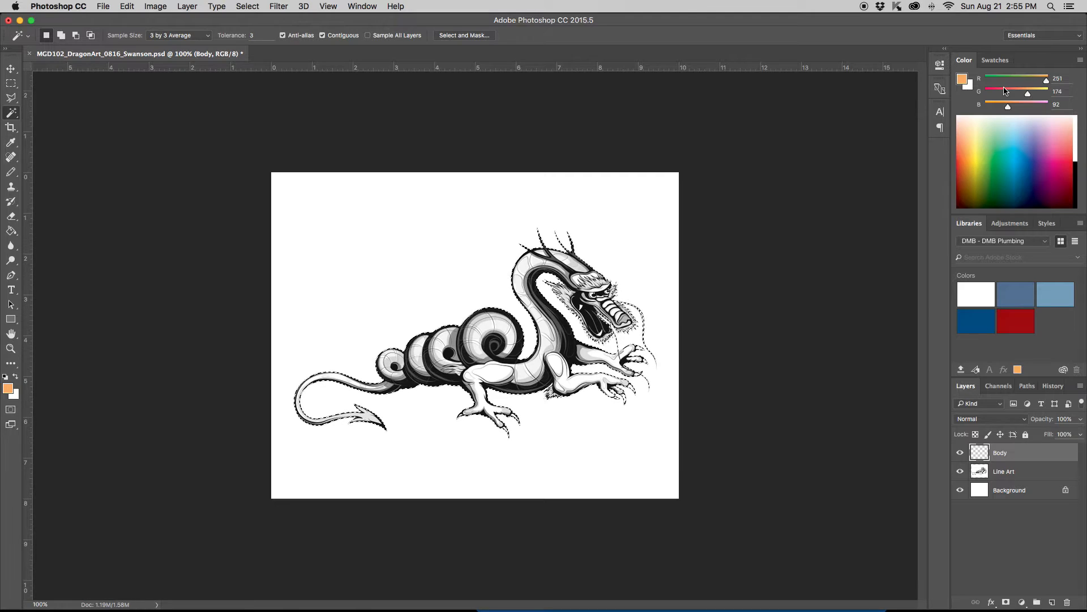
- Try out white, yellow, black and a muted green as the foreground color by mixing different RGB values
drag(1046, 81, 1061, 115)
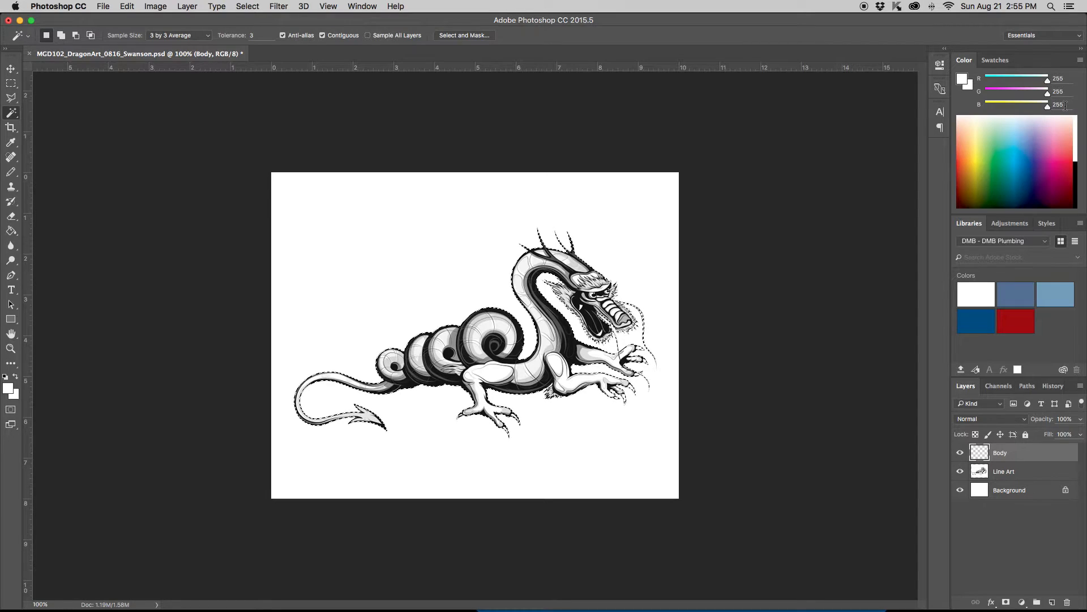
drag(1049, 109, 983, 109)
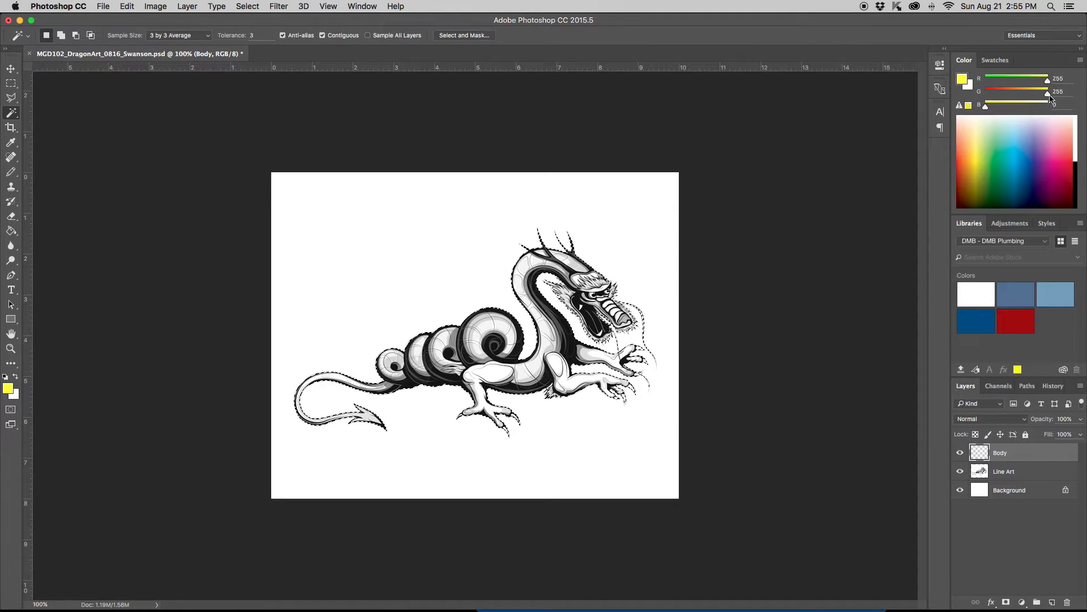
drag(1048, 94, 984, 82)
click(1046, 82)
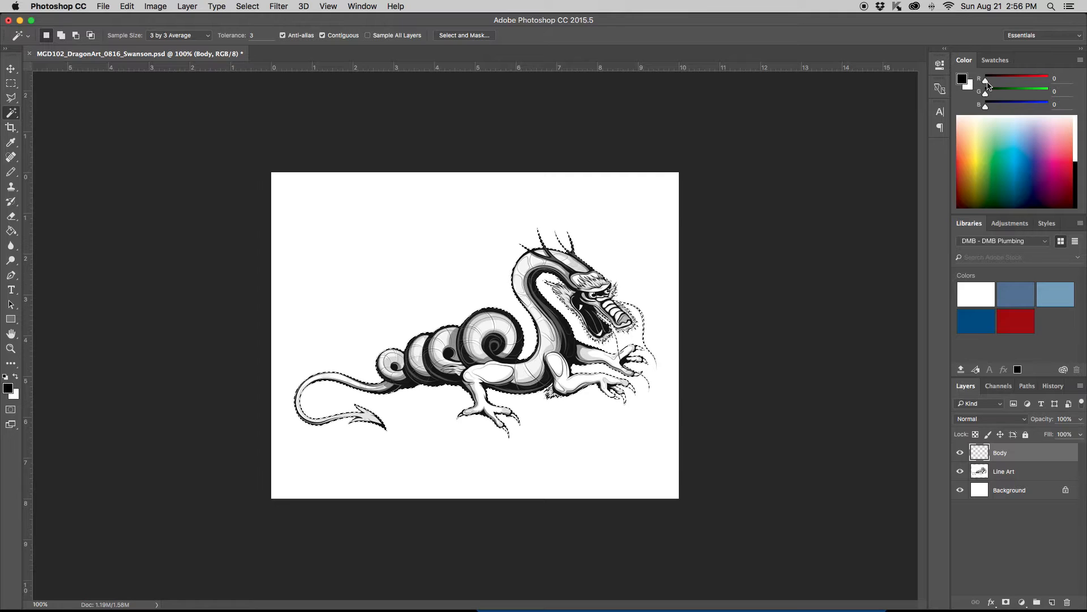
drag(986, 84, 1016, 80)
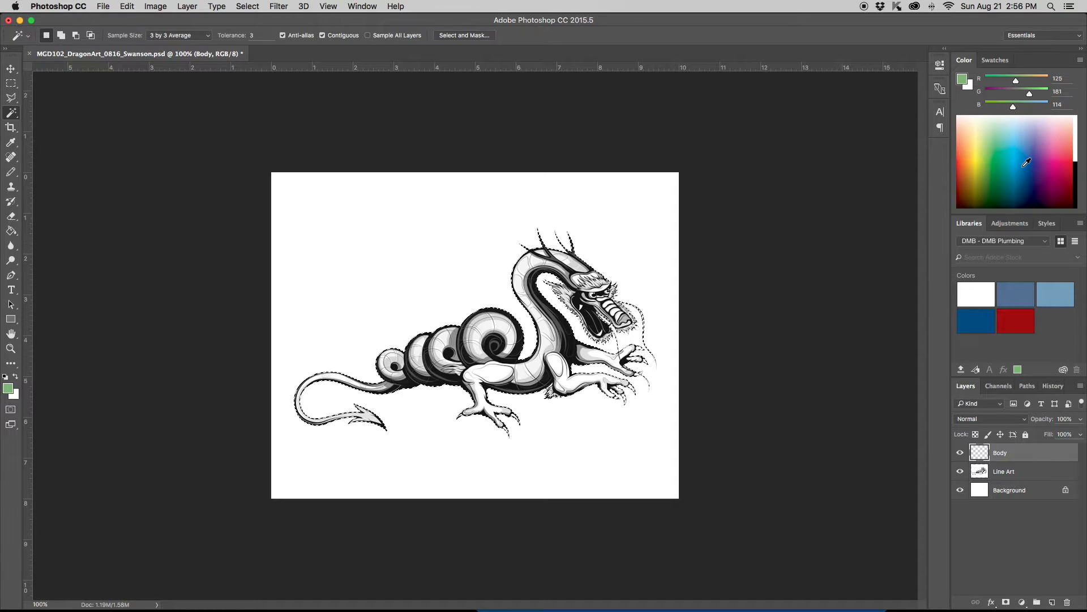
drag(1004, 215, 1004, 139)
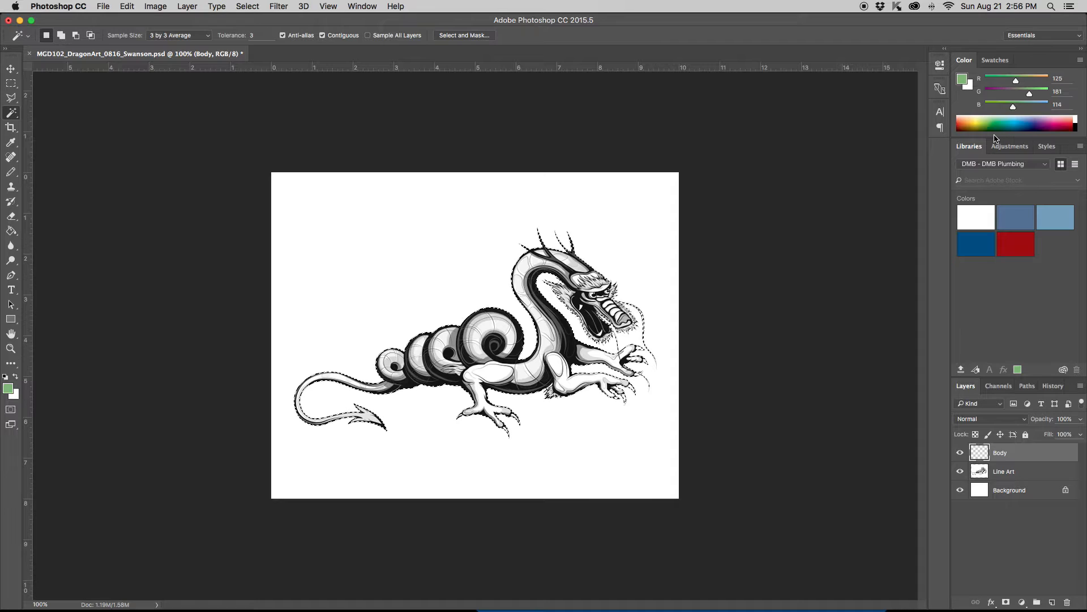
drag(986, 140, 1022, 220)
- Set the foreground color to bright green with R 0, G 255 and B 0
mouse_move(1005, 159)
mouse_down()
mouse_move(1031, 166)
mouse_move(1058, 143)
mouse_move(1052, 136)
mouse_move(1043, 181)
mouse_move(983, 175)
mouse_move(983, 141)
mouse_move(1047, 131)
mouse_move(986, 147)
mouse_move(978, 174)
mouse_move(987, 190)
mouse_move(1001, 173)
mouse_move(1053, 180)
mouse_move(1061, 165)
mouse_move(1064, 188)
mouse_move(1003, 195)
mouse_move(973, 164)
mouse_move(992, 167)
mouse_move(998, 157)
mouse_up()
mouse_move(1028, 97)
mouse_down()
mouse_move(1062, 94)
mouse_move(1049, 93)
mouse_up()
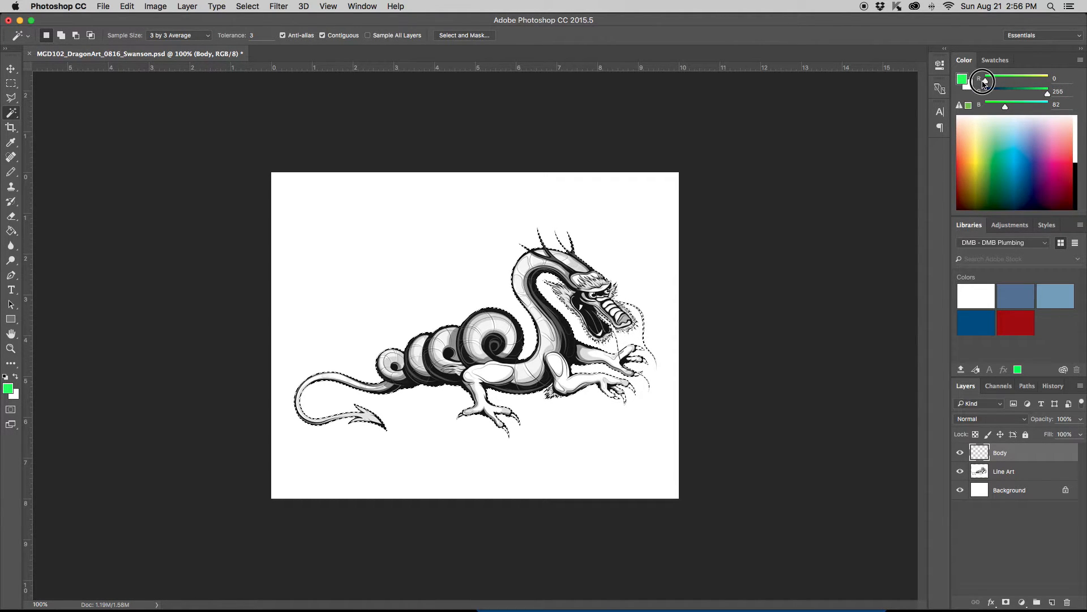
drag(1006, 108, 984, 109)
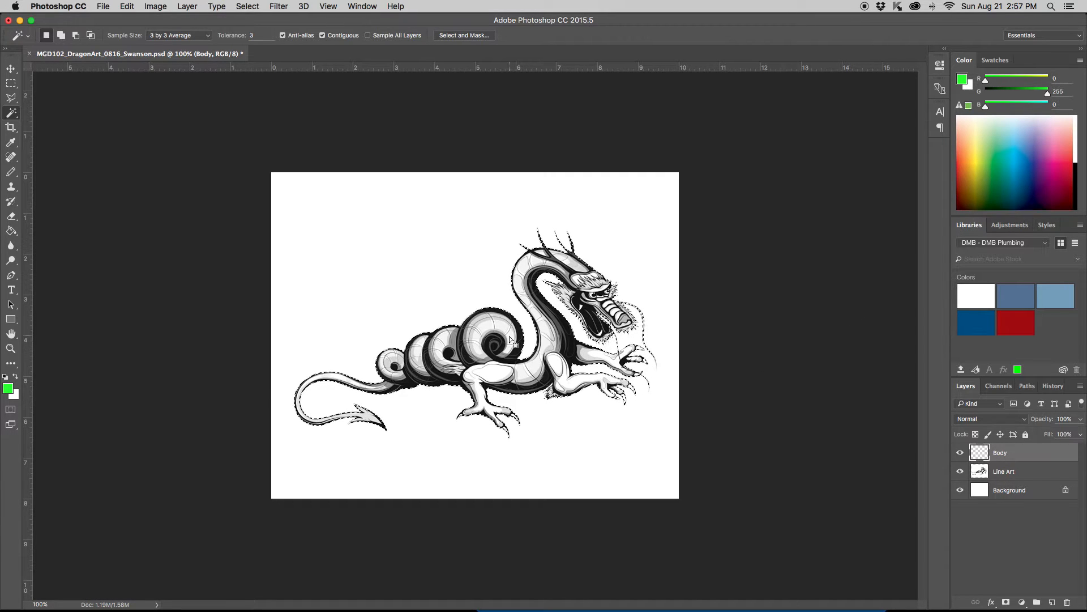
- Fill the selected dragon shape on the Body layer with the bright green foreground color using the Paint Bucket tool
click(14, 235)
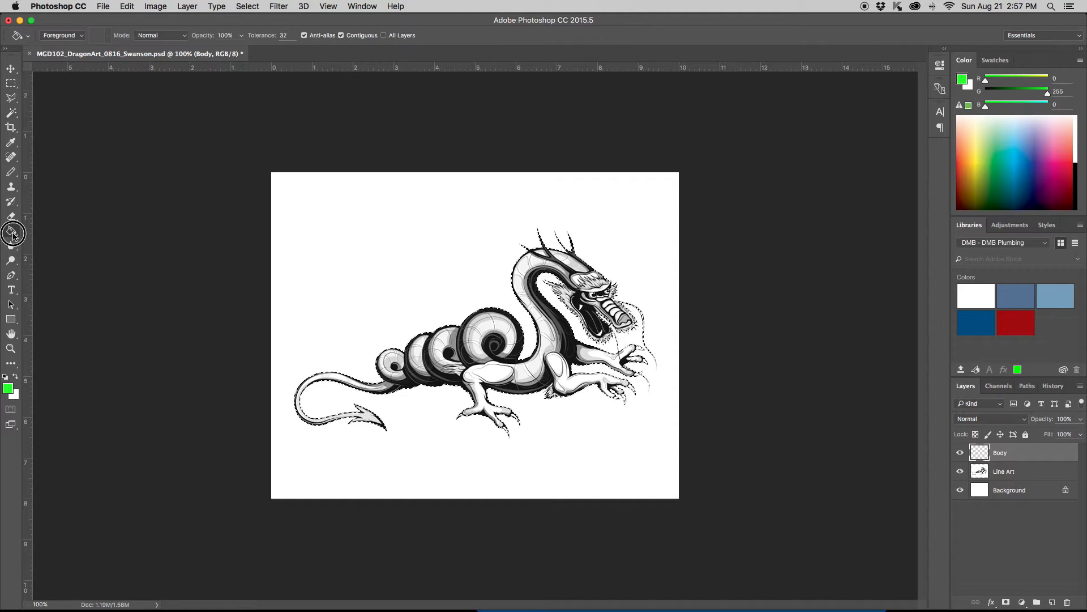
click(34, 234)
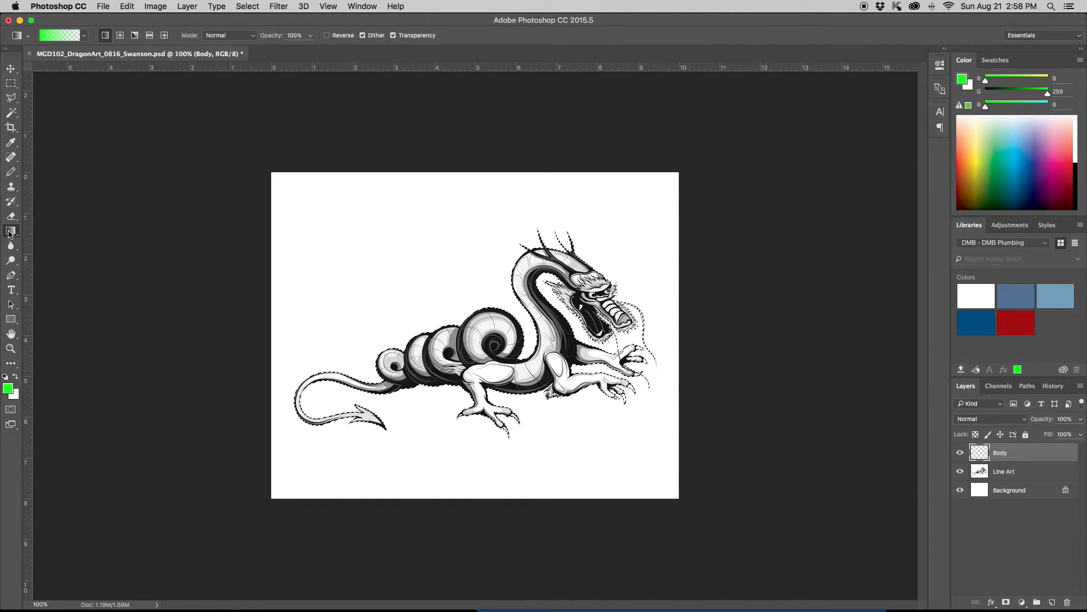
click(11, 231)
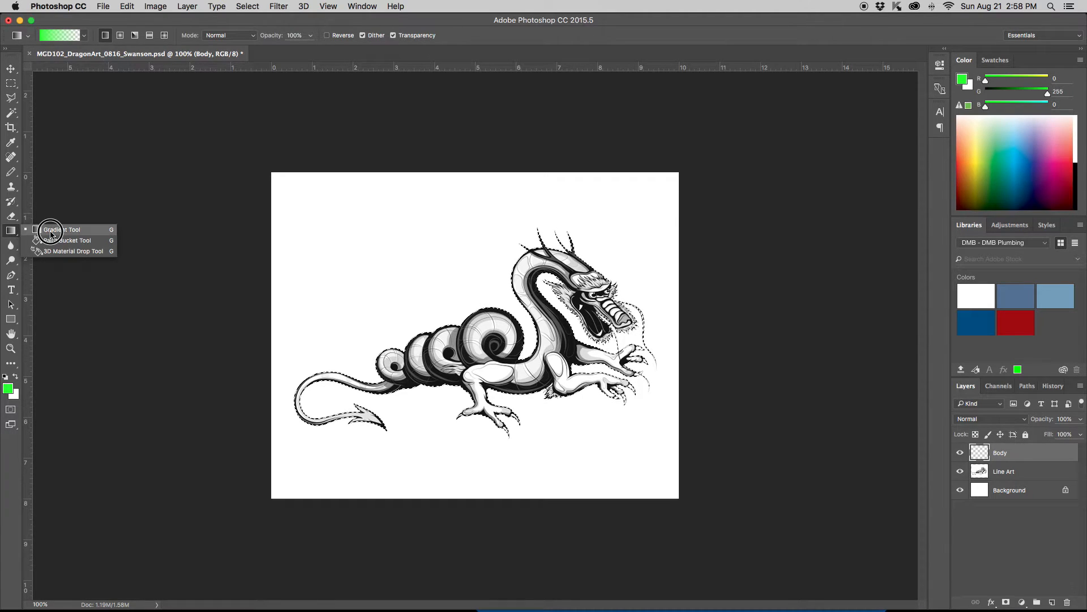
click(75, 242)
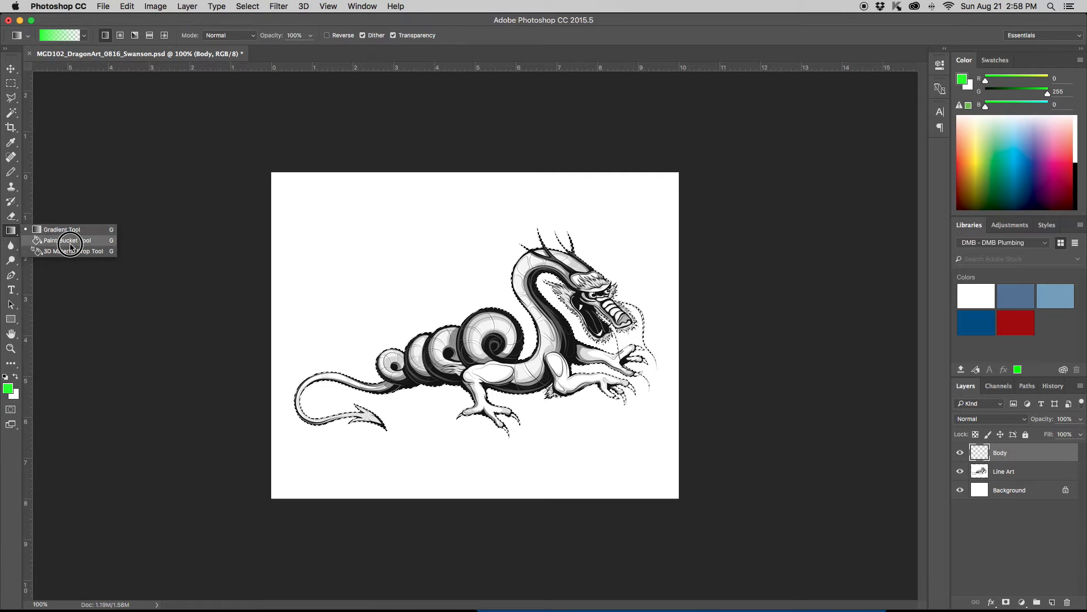
click(69, 245)
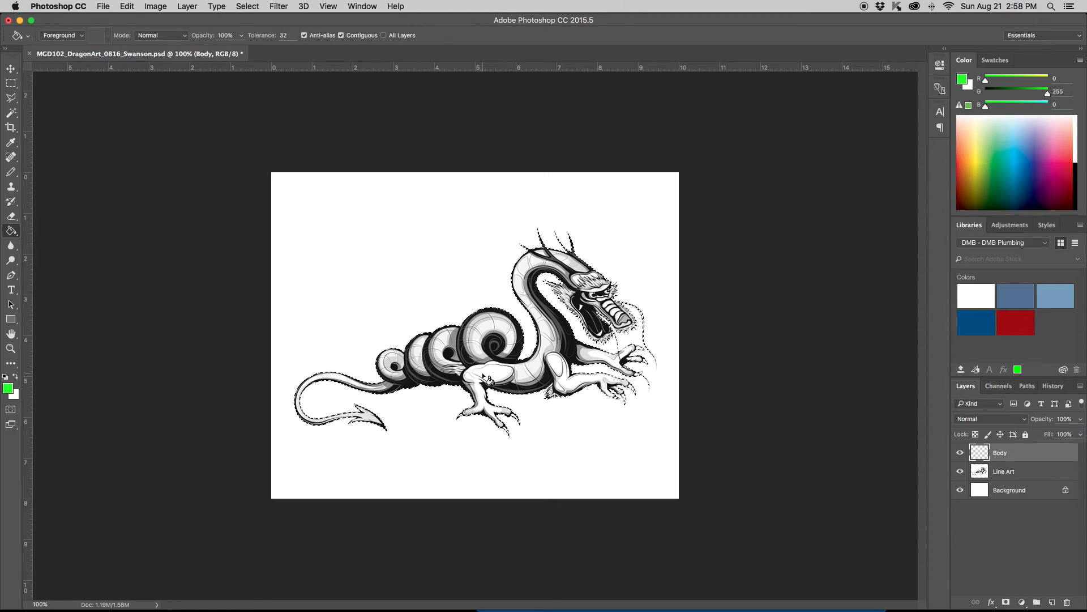
click(476, 340)
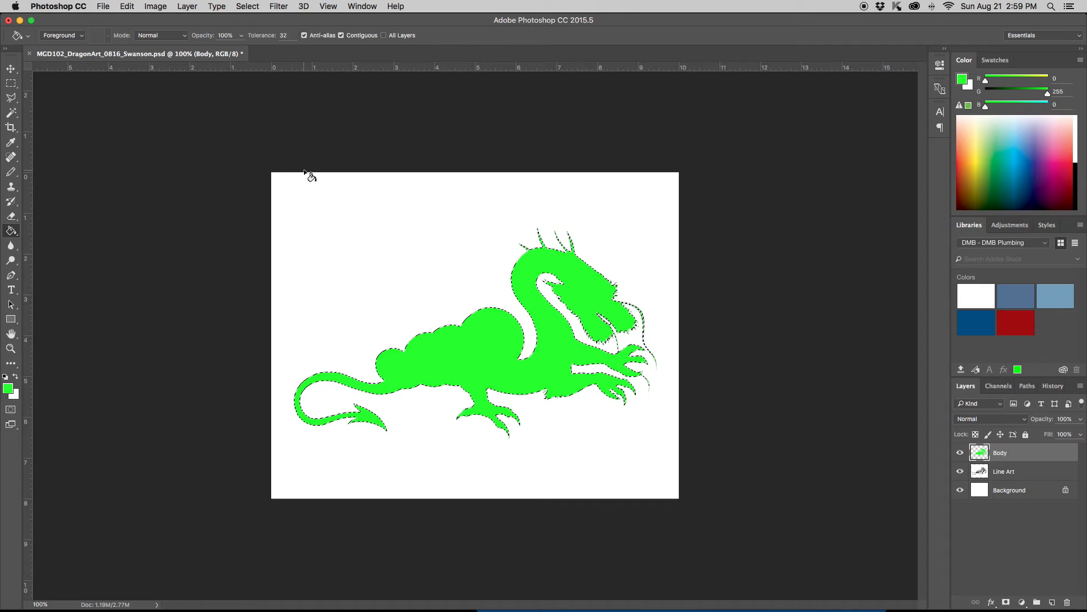
- Deselect the filled dragon shape and switch to the Move tool
click(248, 6)
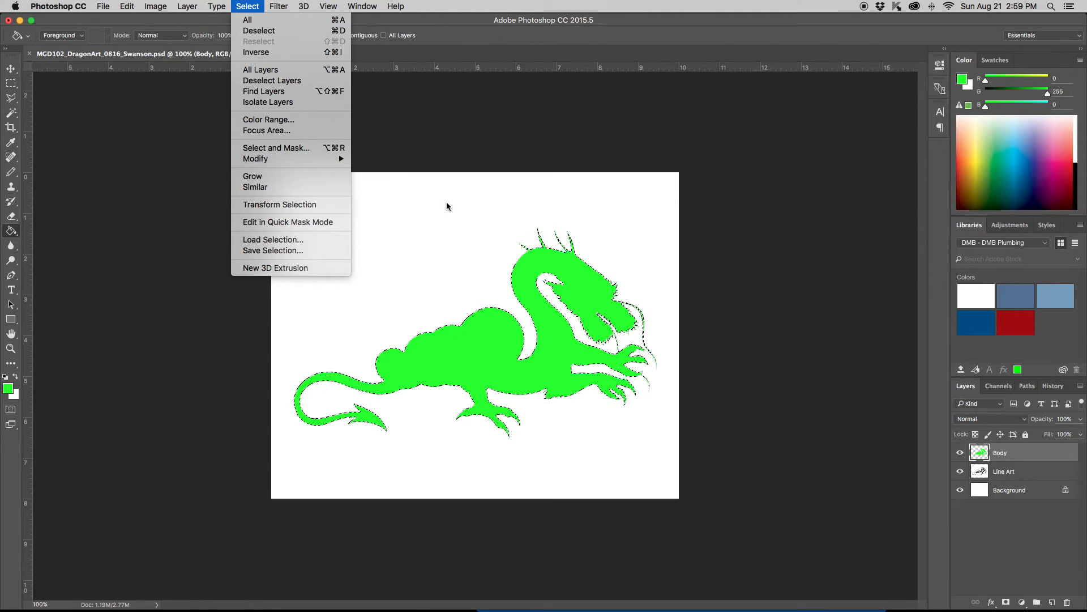
key(super+d)
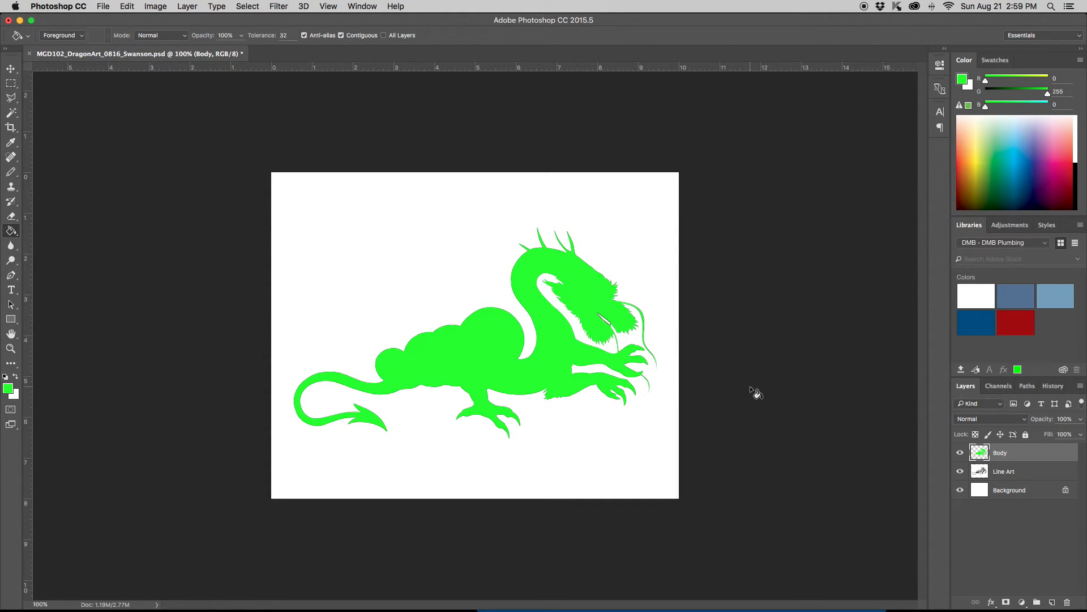
click(11, 68)
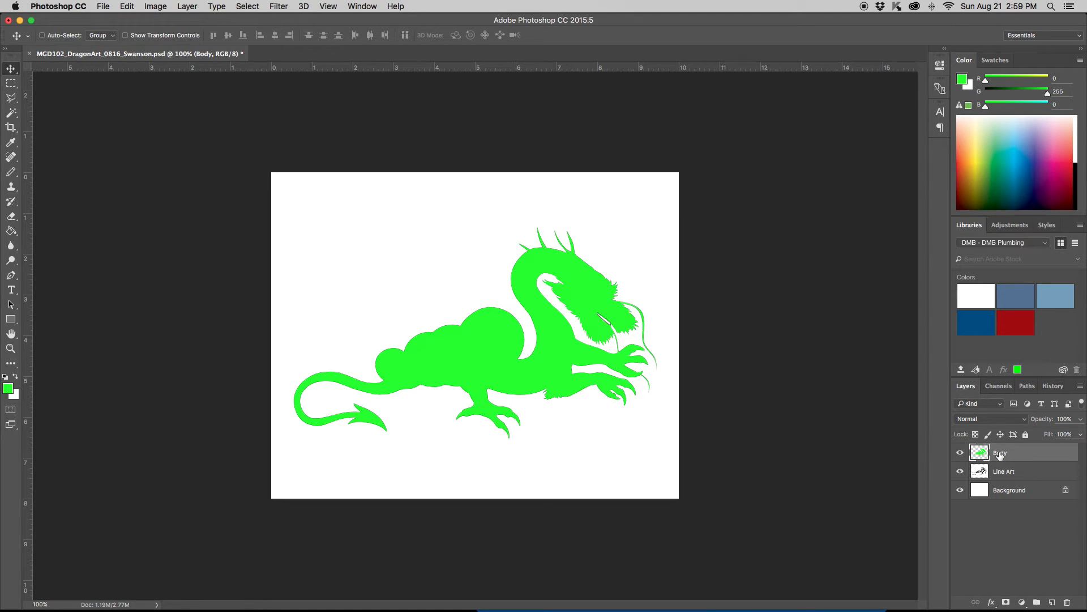
- Toggle the visibility of the Body, Line Art and Background layers to examine what each one contains, leaving all three shown
click(960, 453)
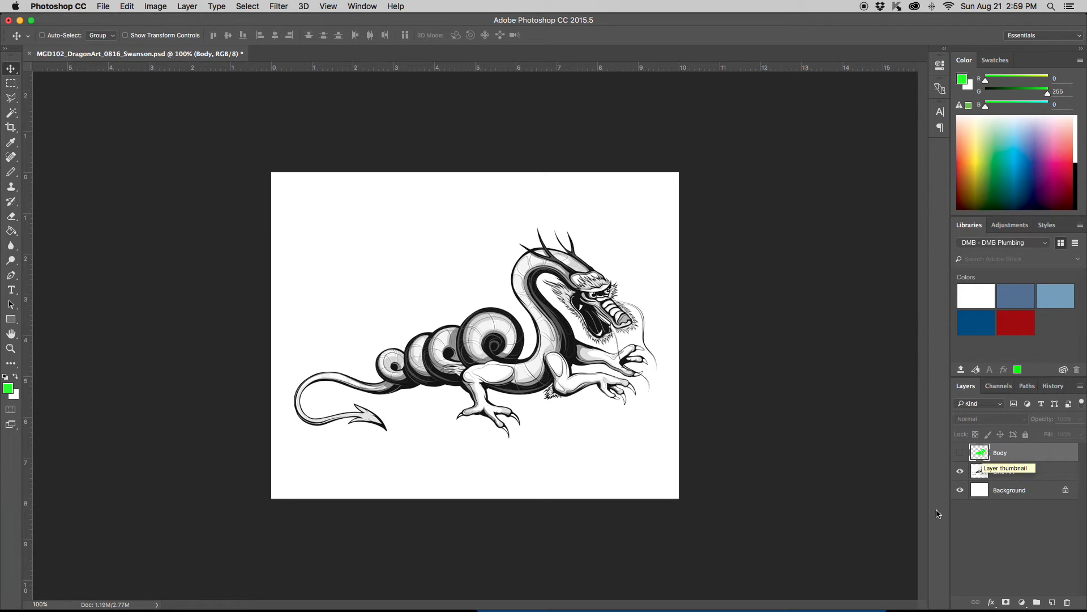
click(960, 473)
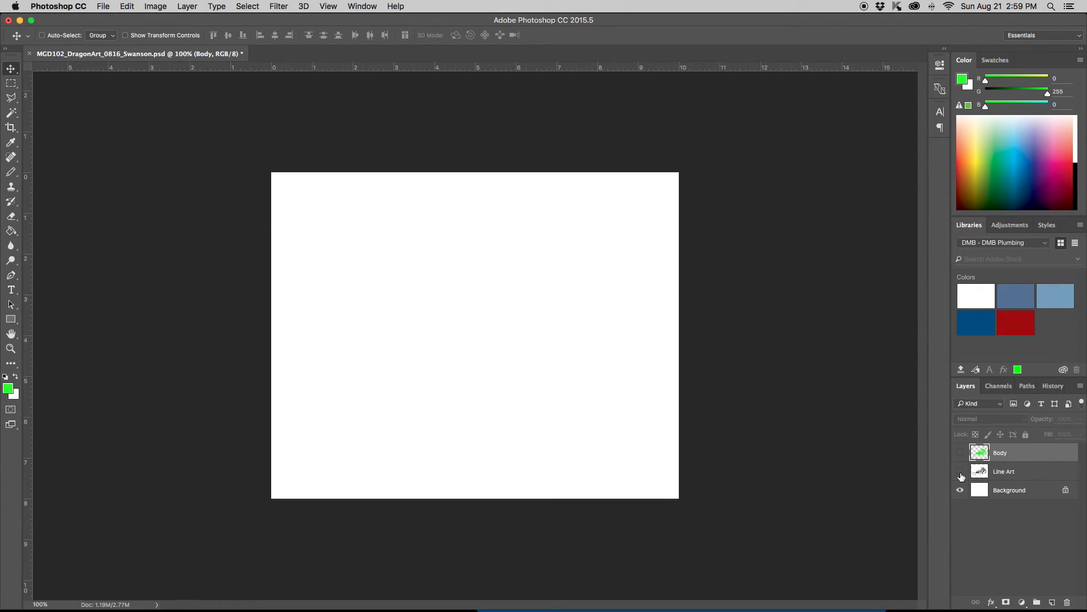
click(961, 471)
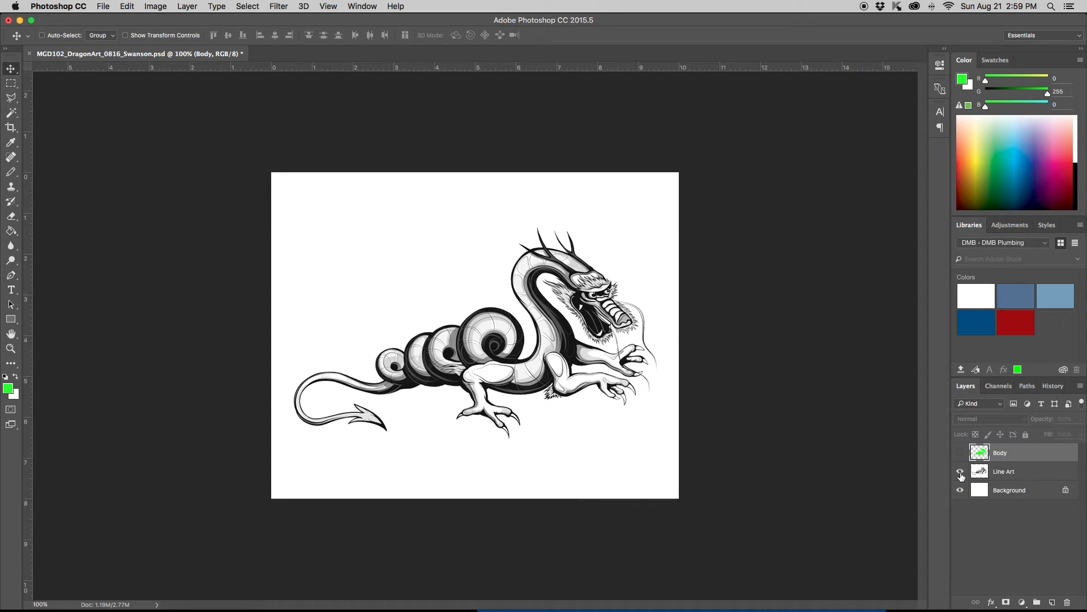
click(959, 489)
click(960, 490)
click(961, 473)
click(961, 472)
click(960, 453)
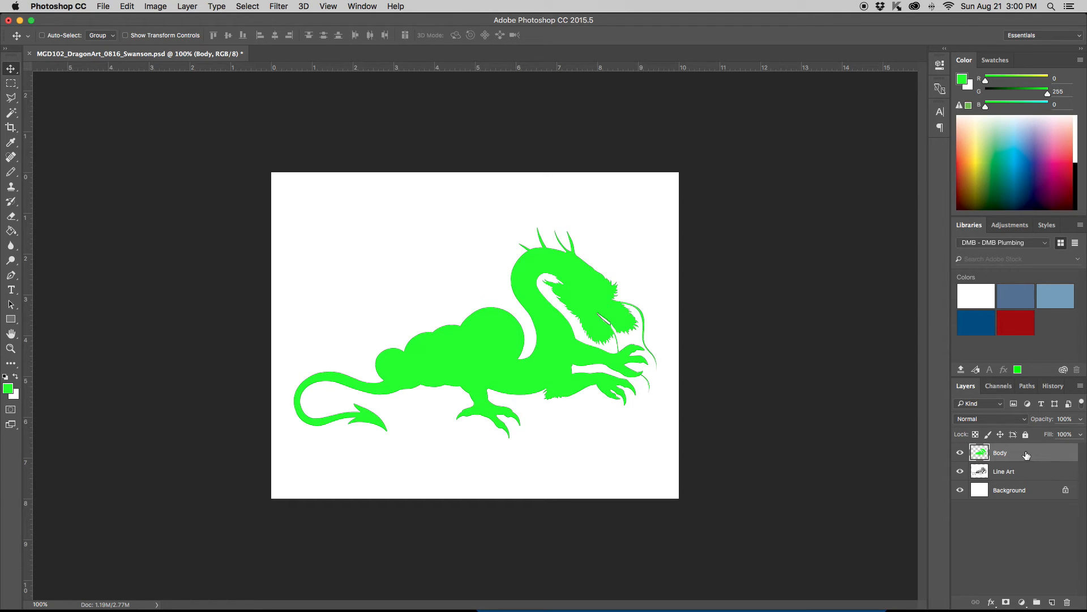
- Move the Body layer between Line Art and Background, and make the Line Art layer active with Multiply blending
drag(1026, 455, 1026, 479)
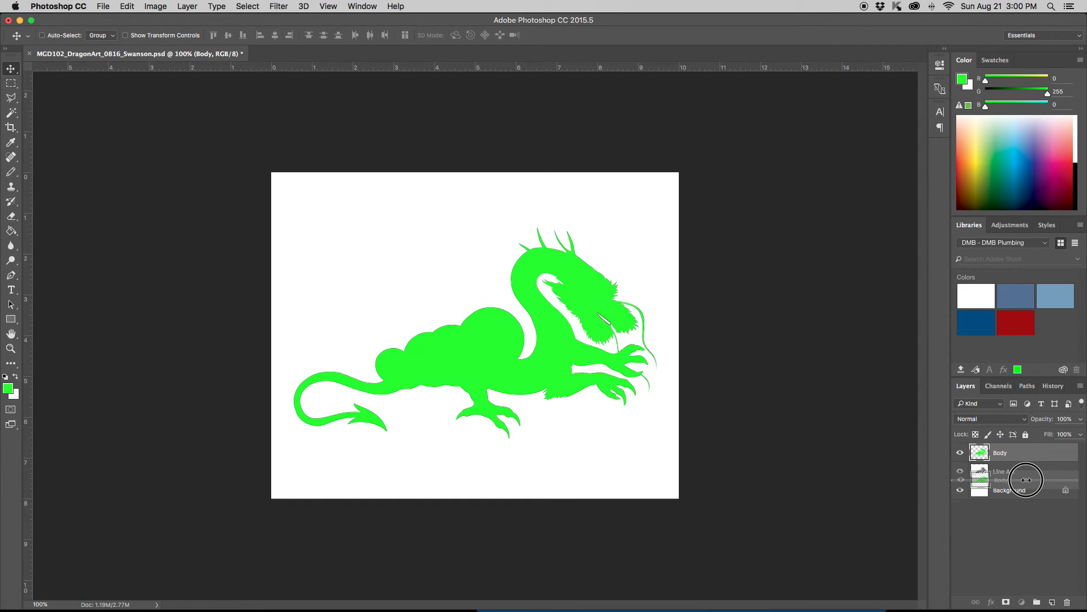
drag(1026, 479, 1026, 480)
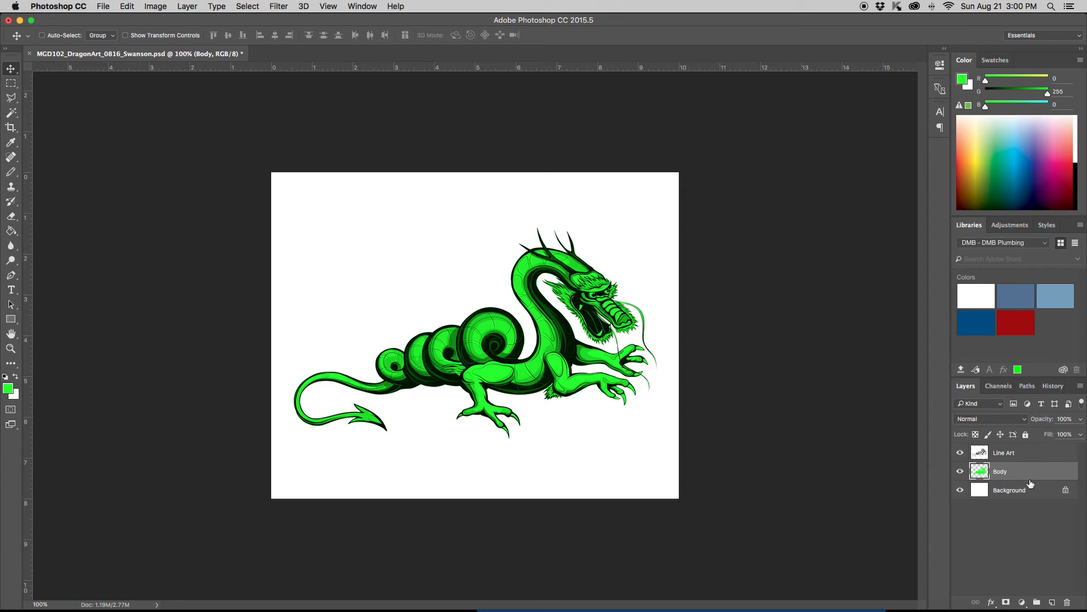
click(1013, 453)
key(shift+alt+m)
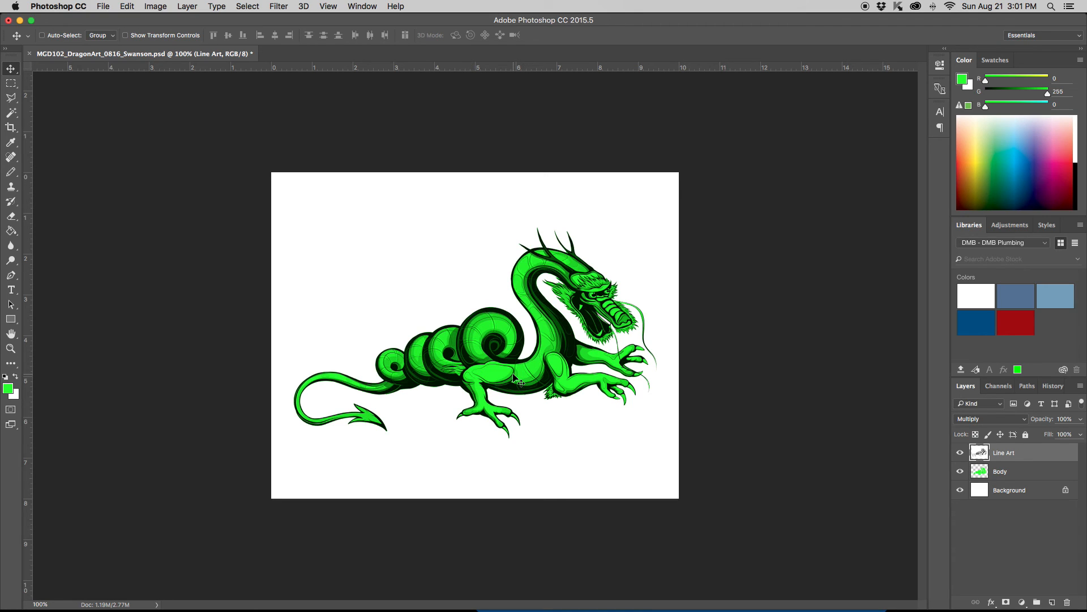
- Review the document's edit history from start to end and save the file under its existing name
click(1053, 385)
scroll(1020, 532, up, 5)
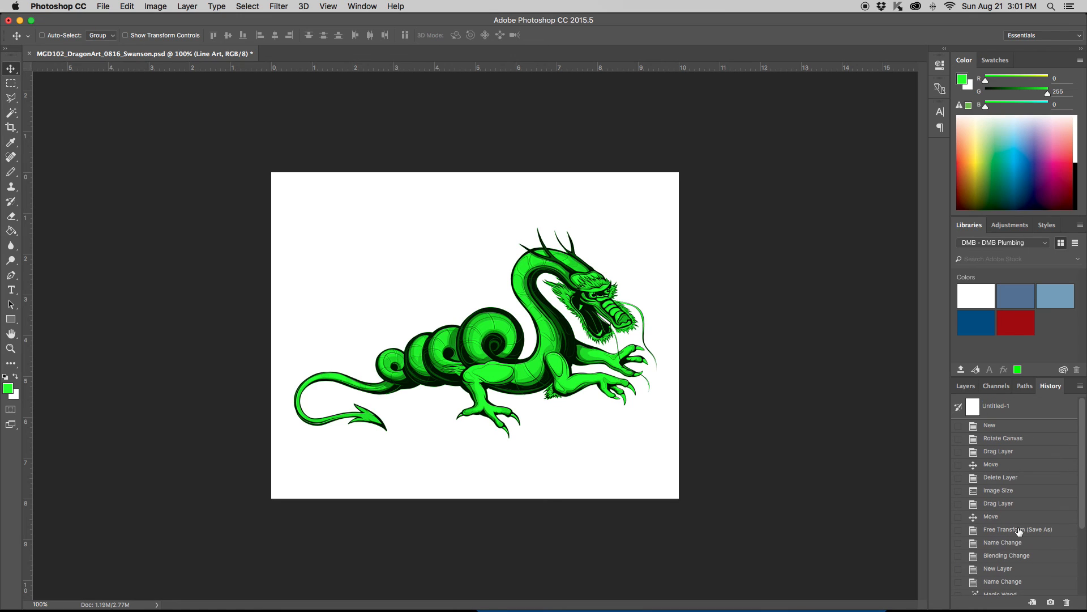
scroll(1019, 531, down, 5)
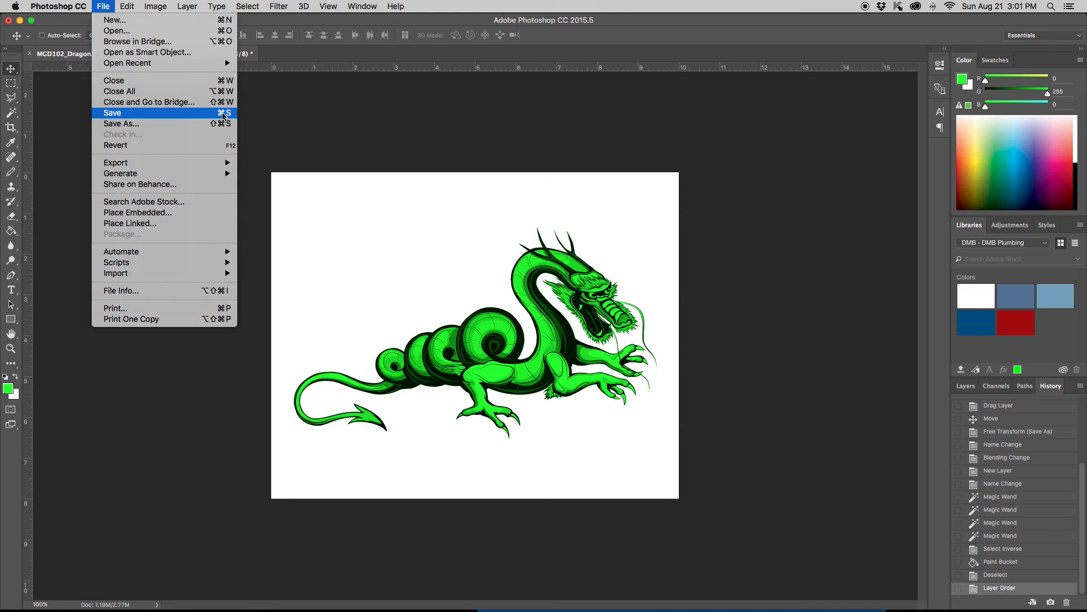
click(178, 118)
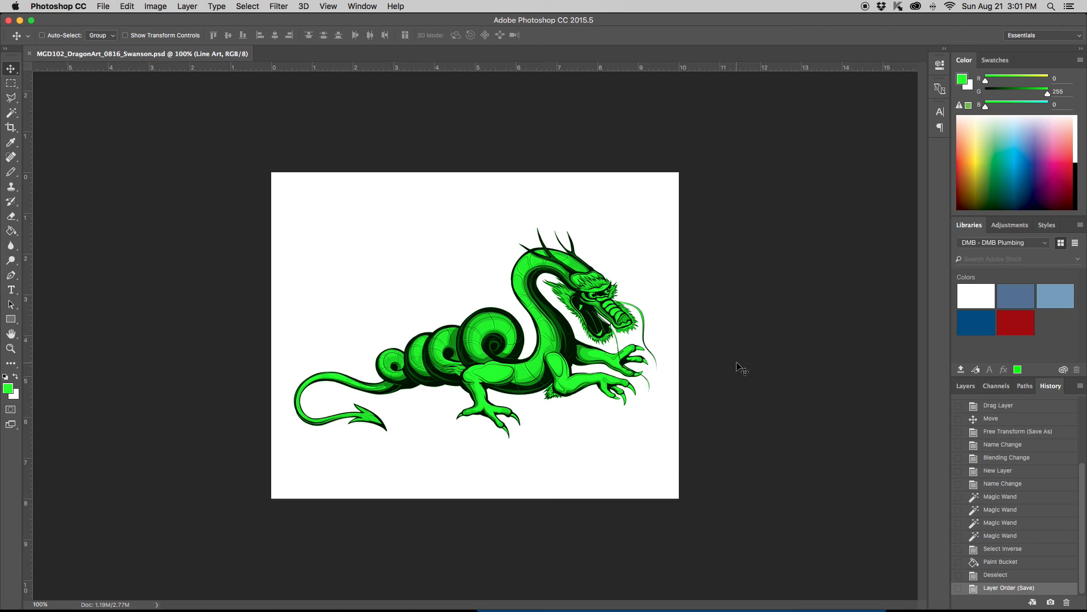